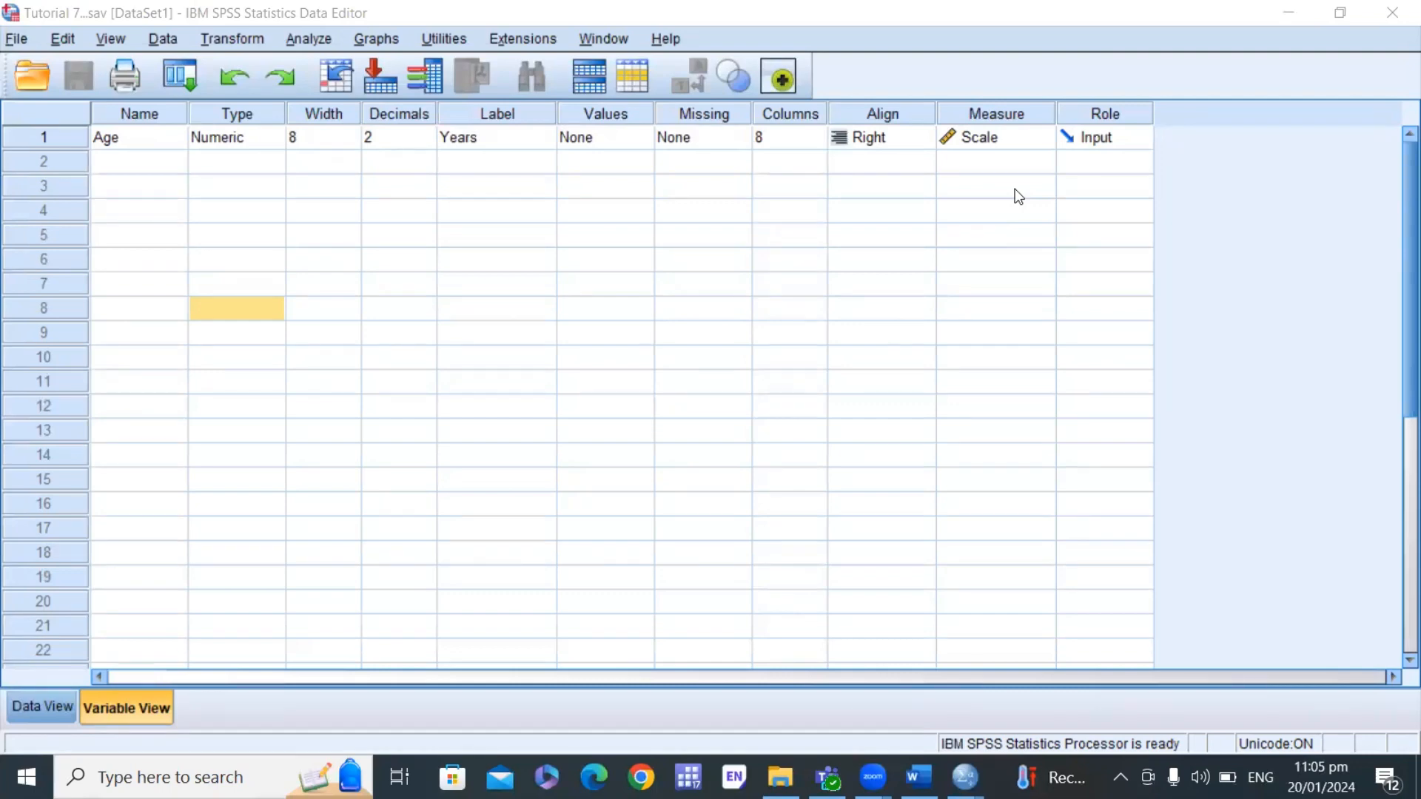
Step: Review the Age variable's definition and label, and look through all of its recorded values in the dataset
left_click(133, 142)
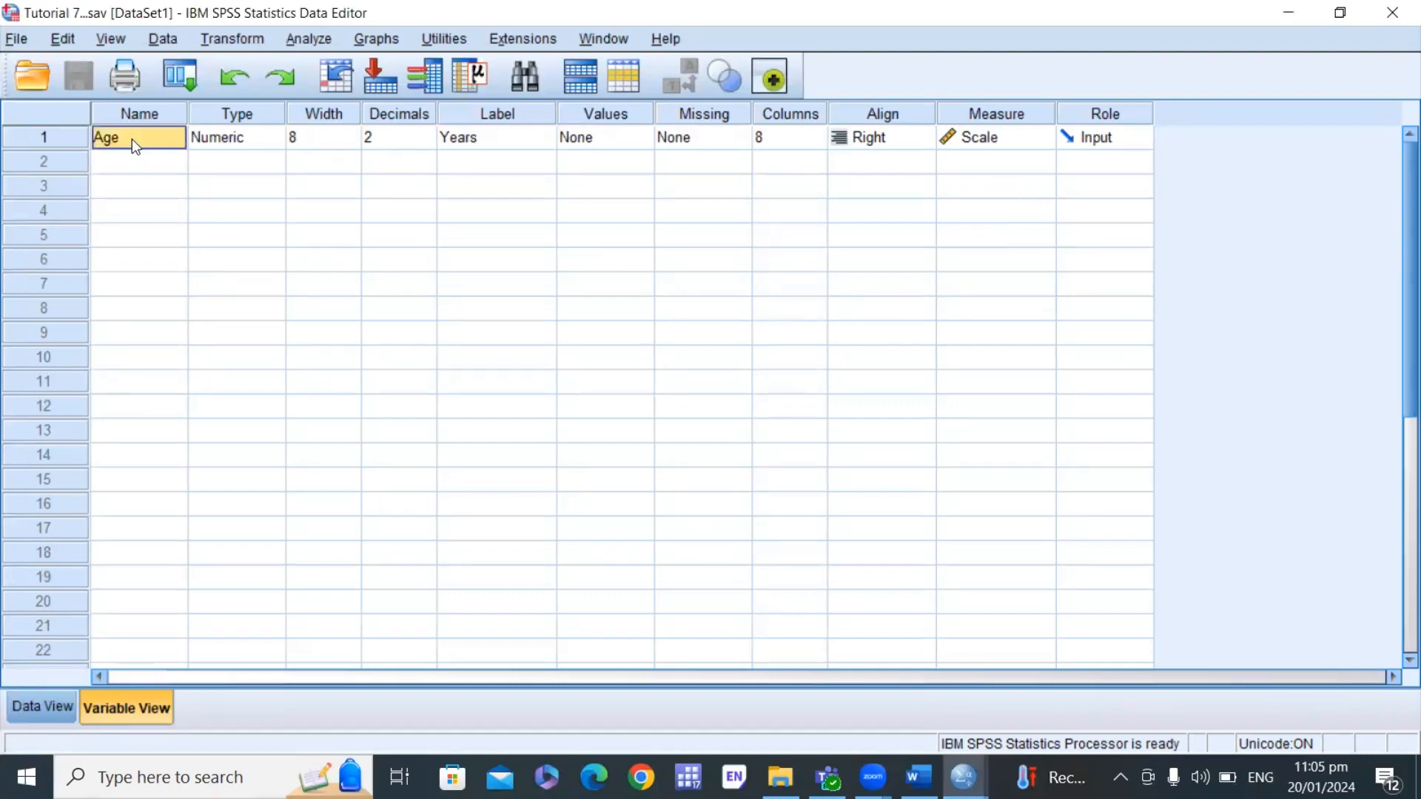
left_click(501, 148)
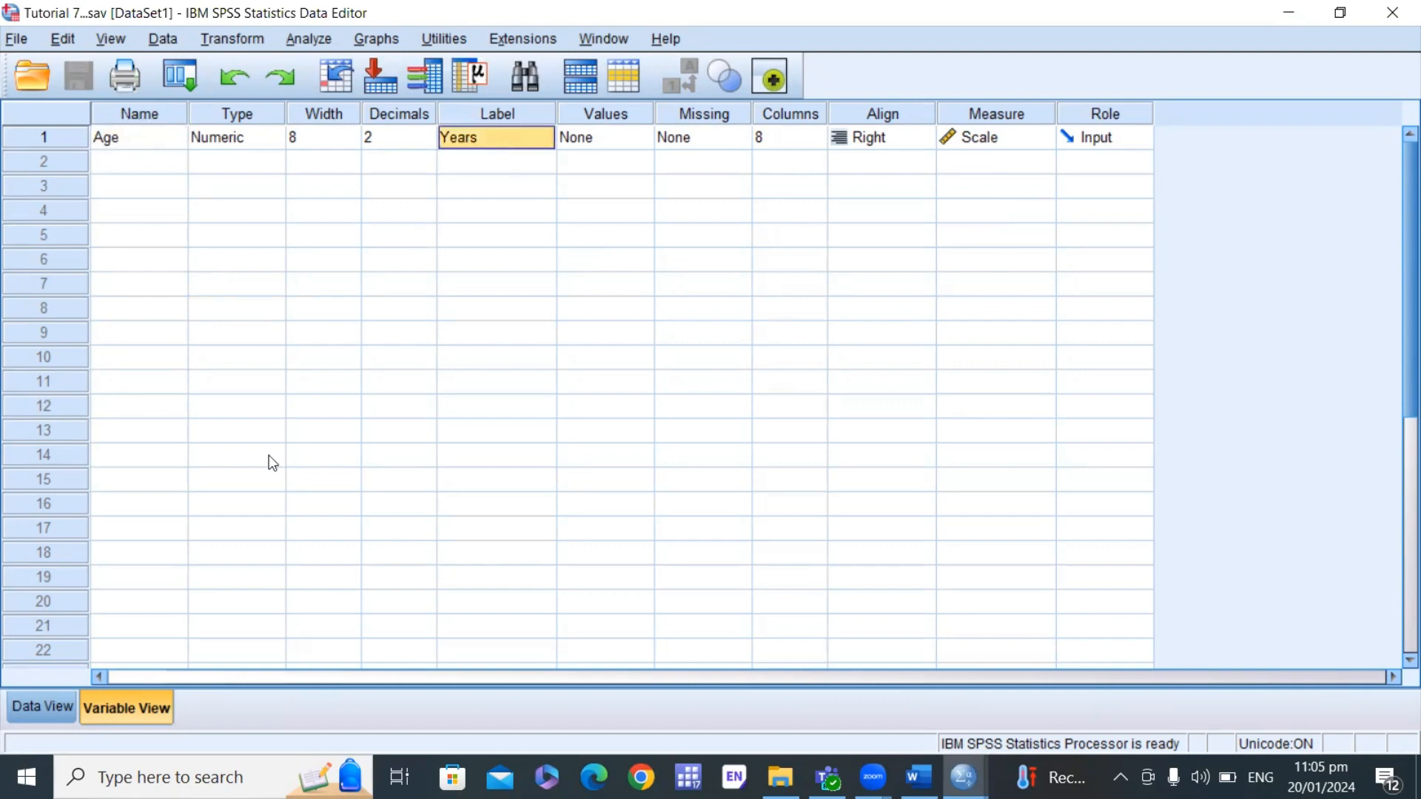
left_click(31, 706)
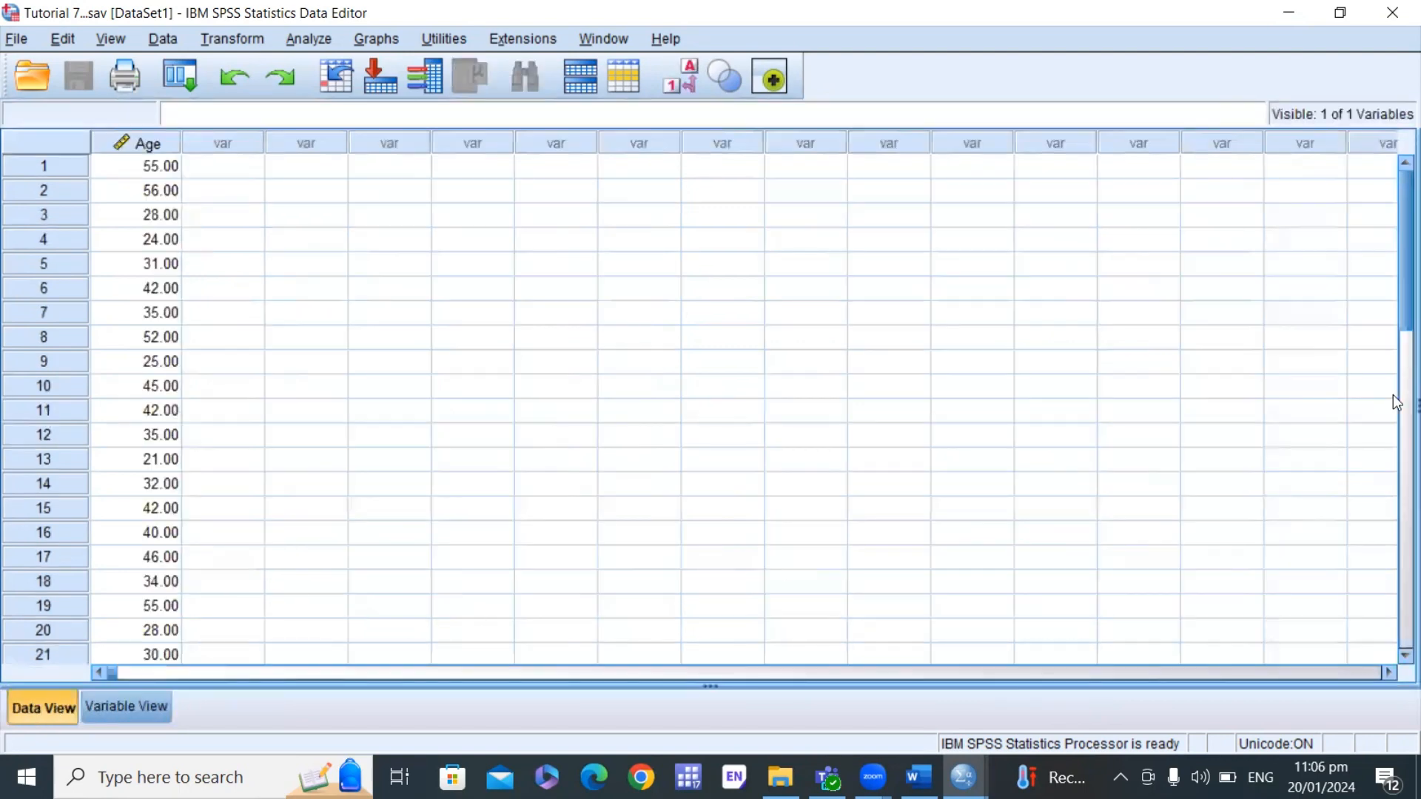
scroll(1397, 343, "down", 2)
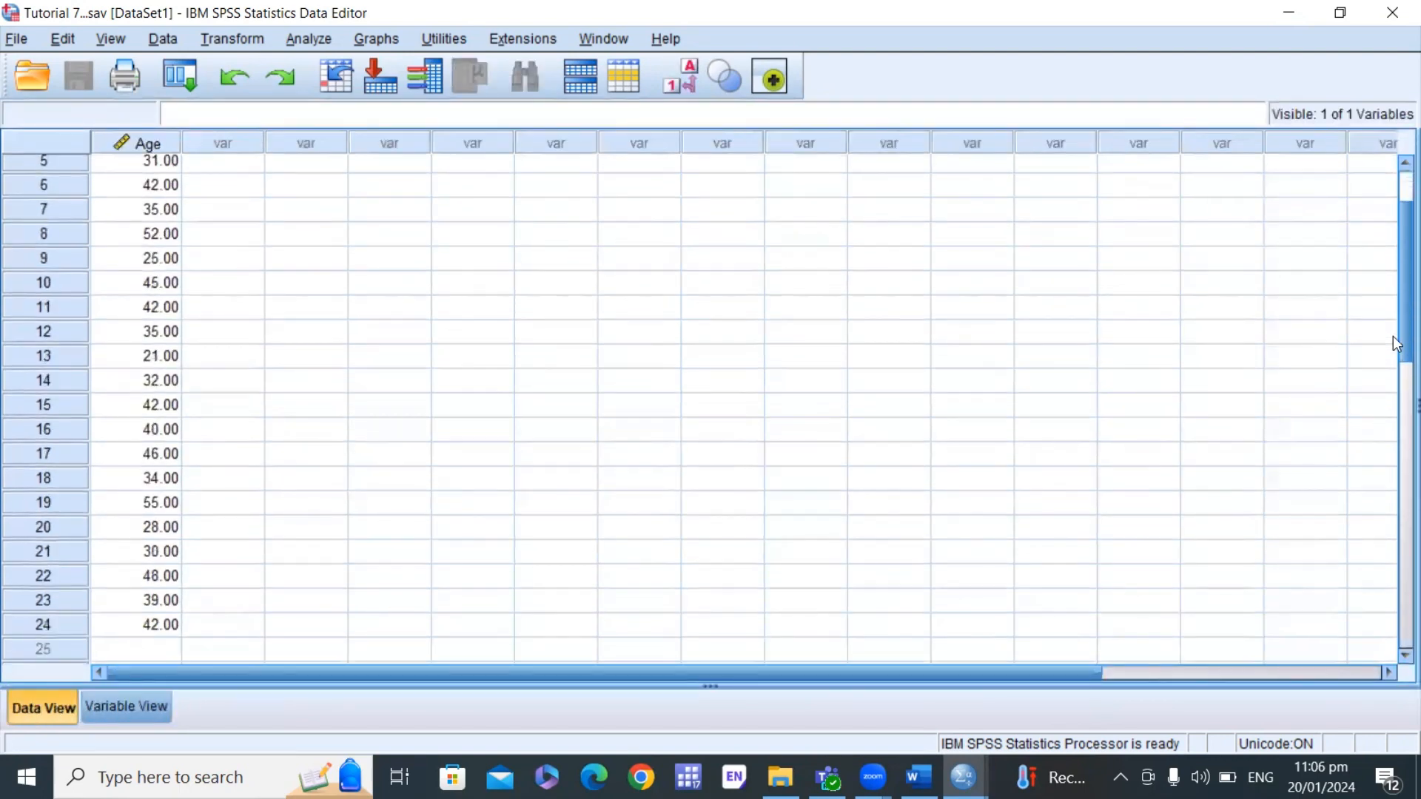
scroll(1396, 345, "down", 1)
scroll(1397, 348, "up", 2)
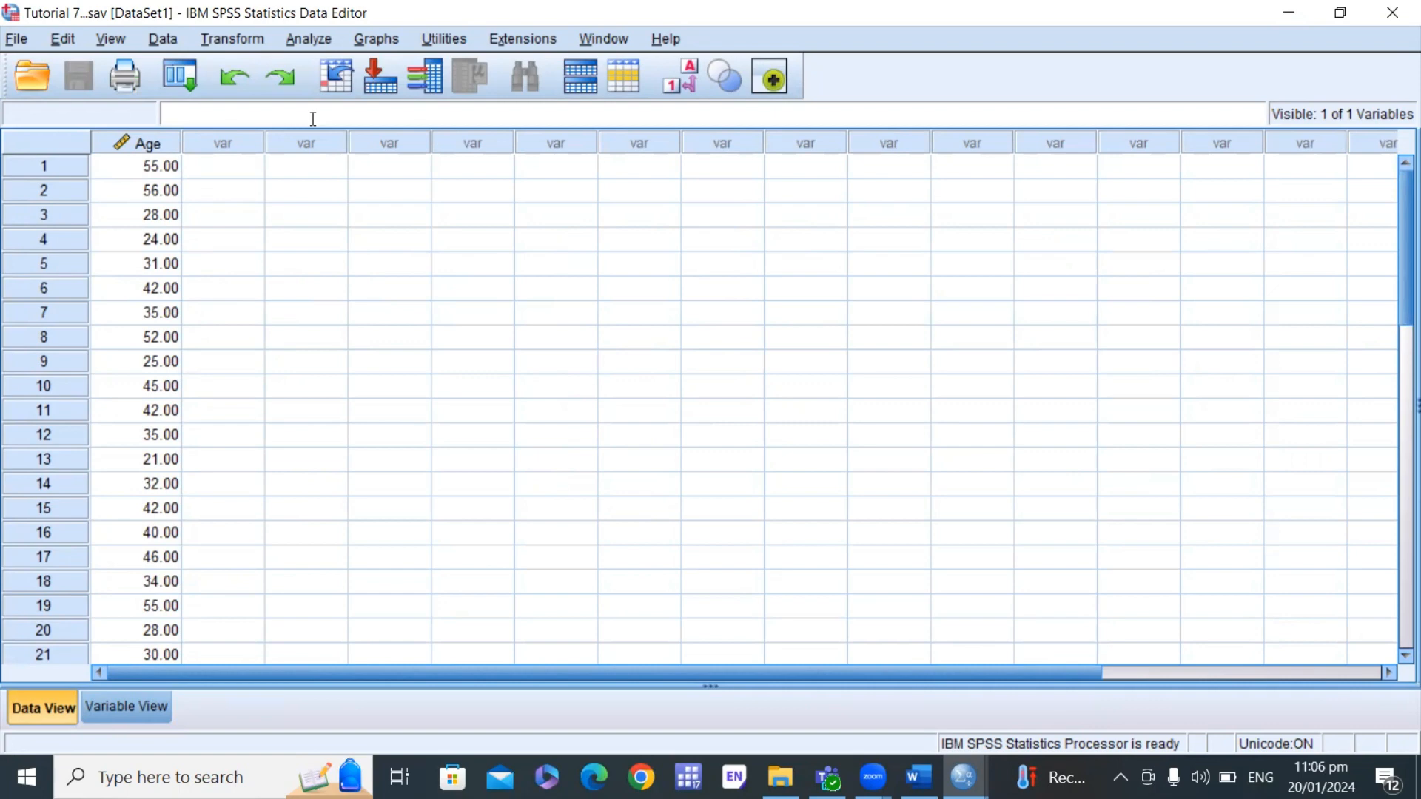
Step: Start an Explore analysis from the descriptive statistics with Years [Age] as the dependent variable
key("alt+a")
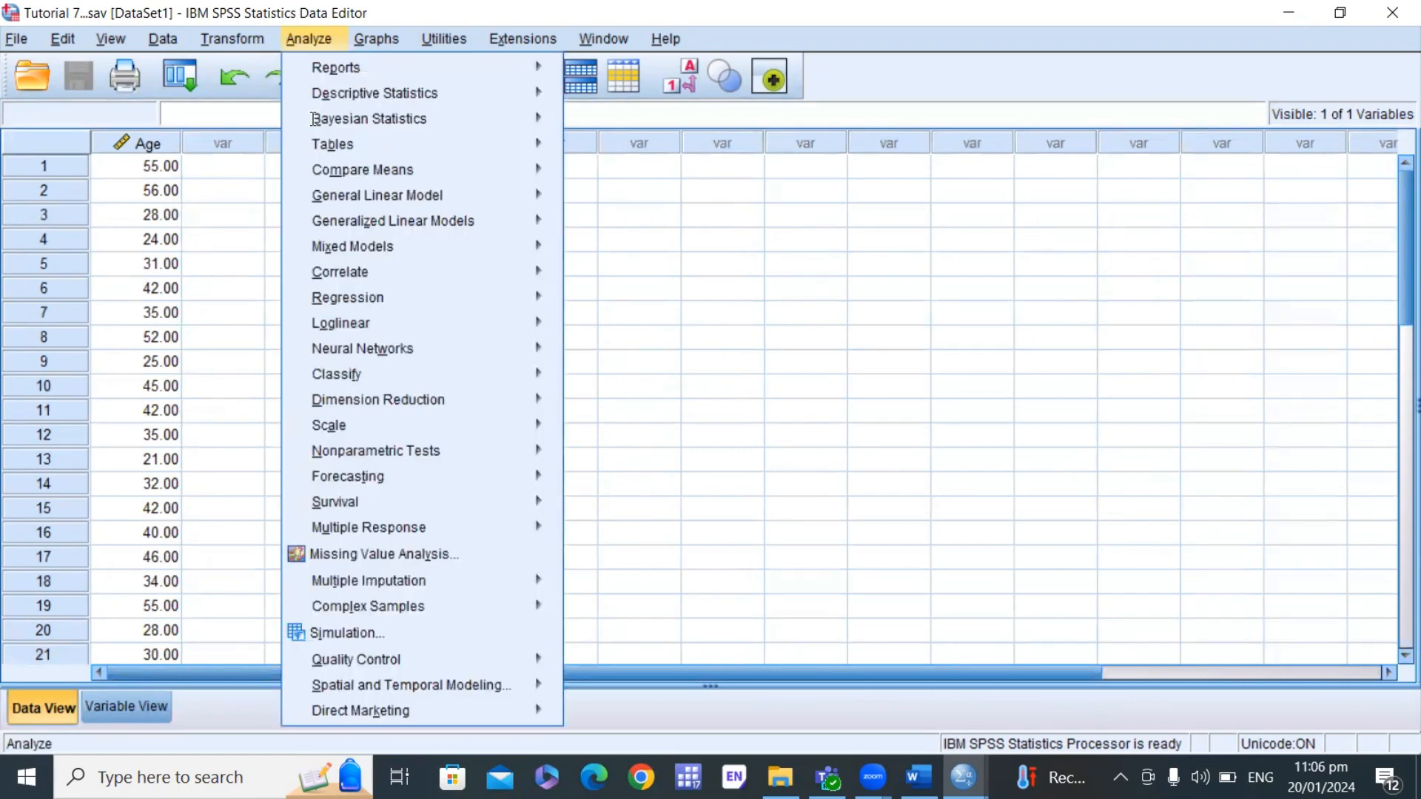
mouse_move(399, 103)
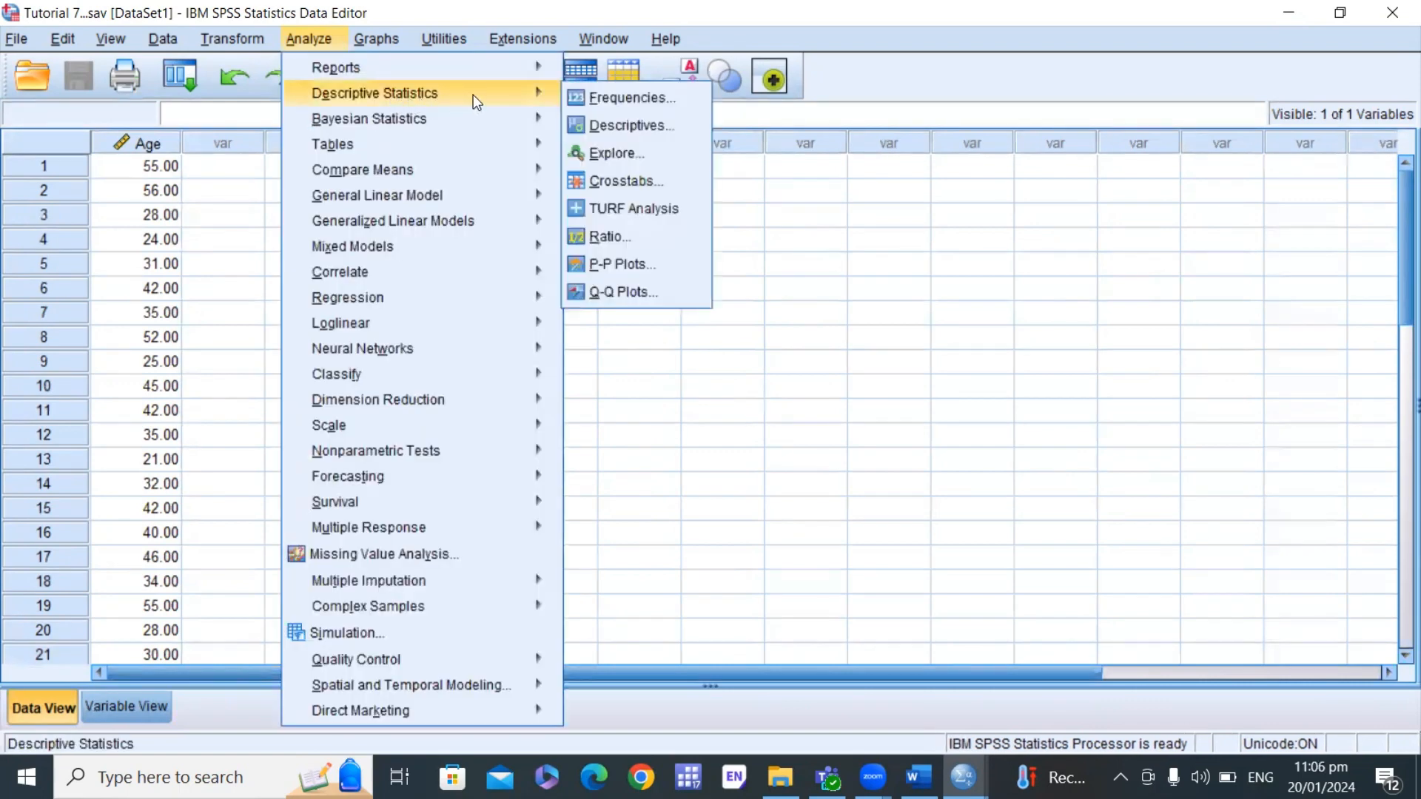
left_click(613, 153)
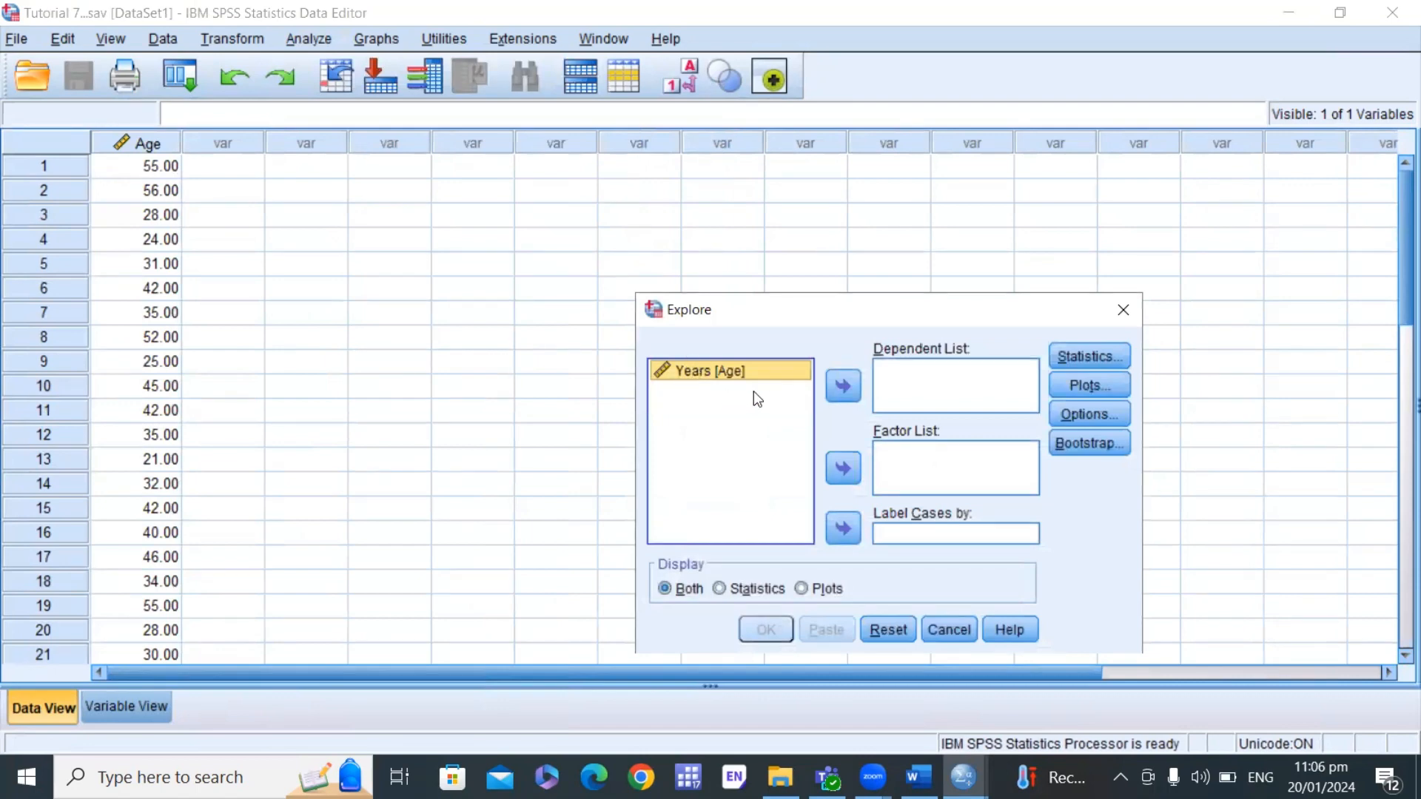
left_click(843, 386)
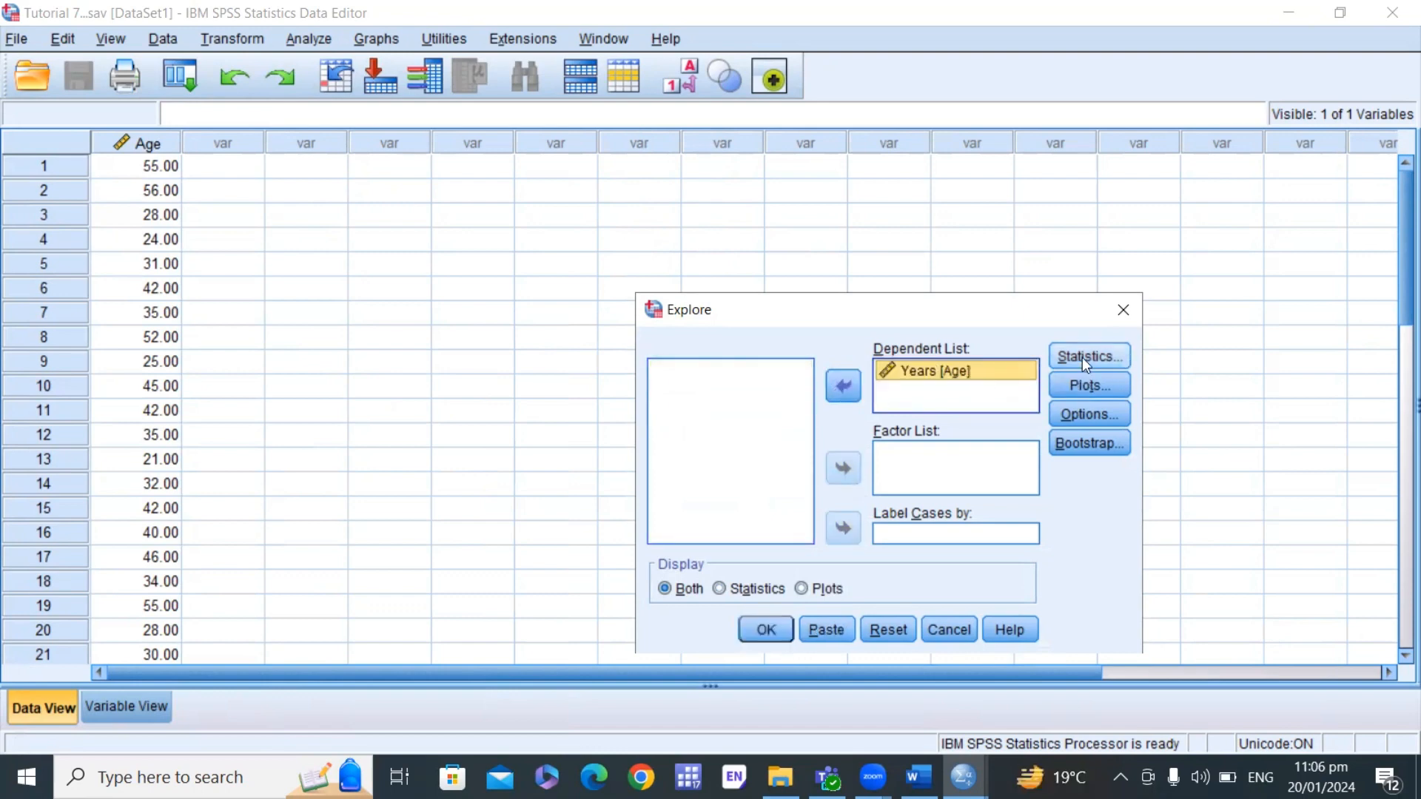
Step: Run Explore displaying plots only, with normality plots with tests enabled, boxplots set to None and stem-and-leaf turned off
left_click(1080, 392)
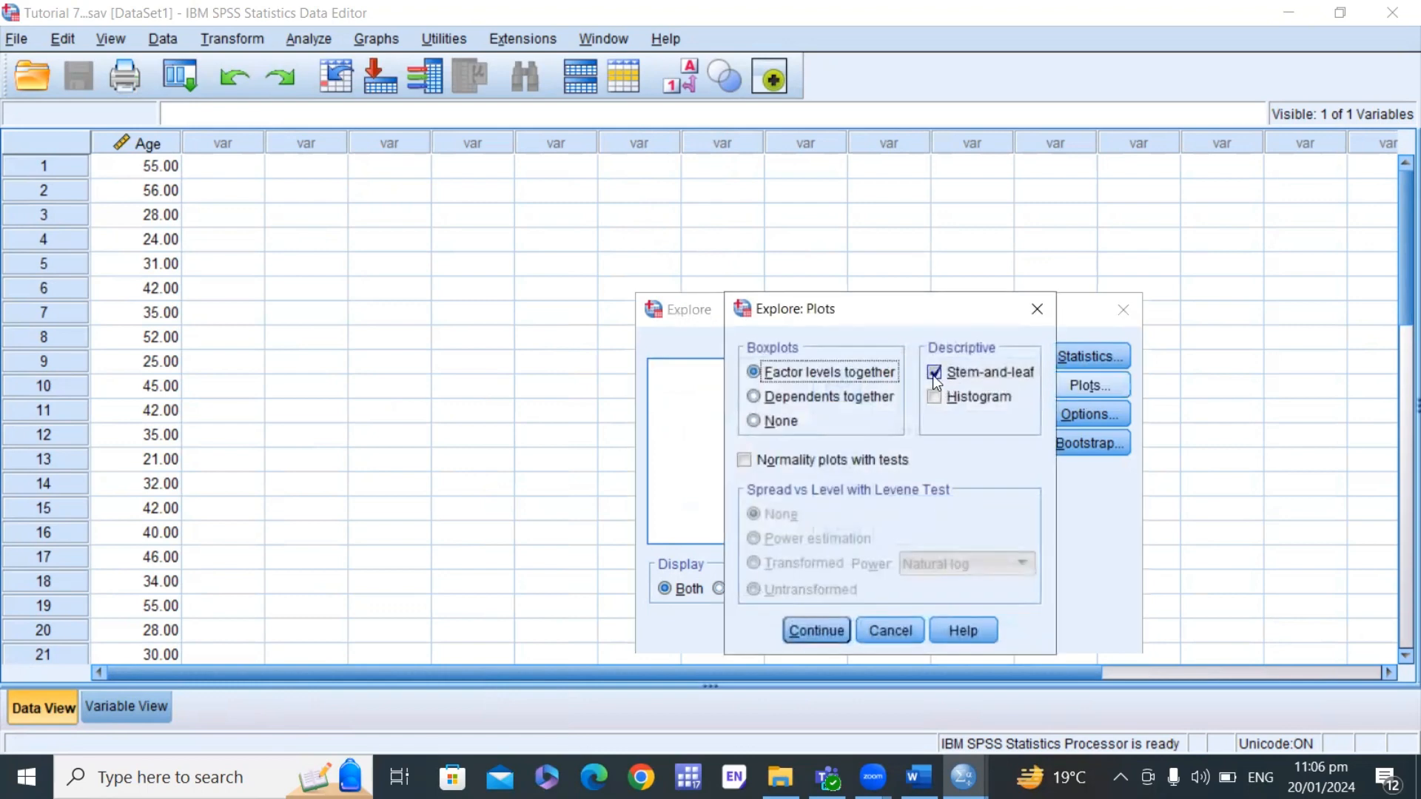
left_click(932, 373)
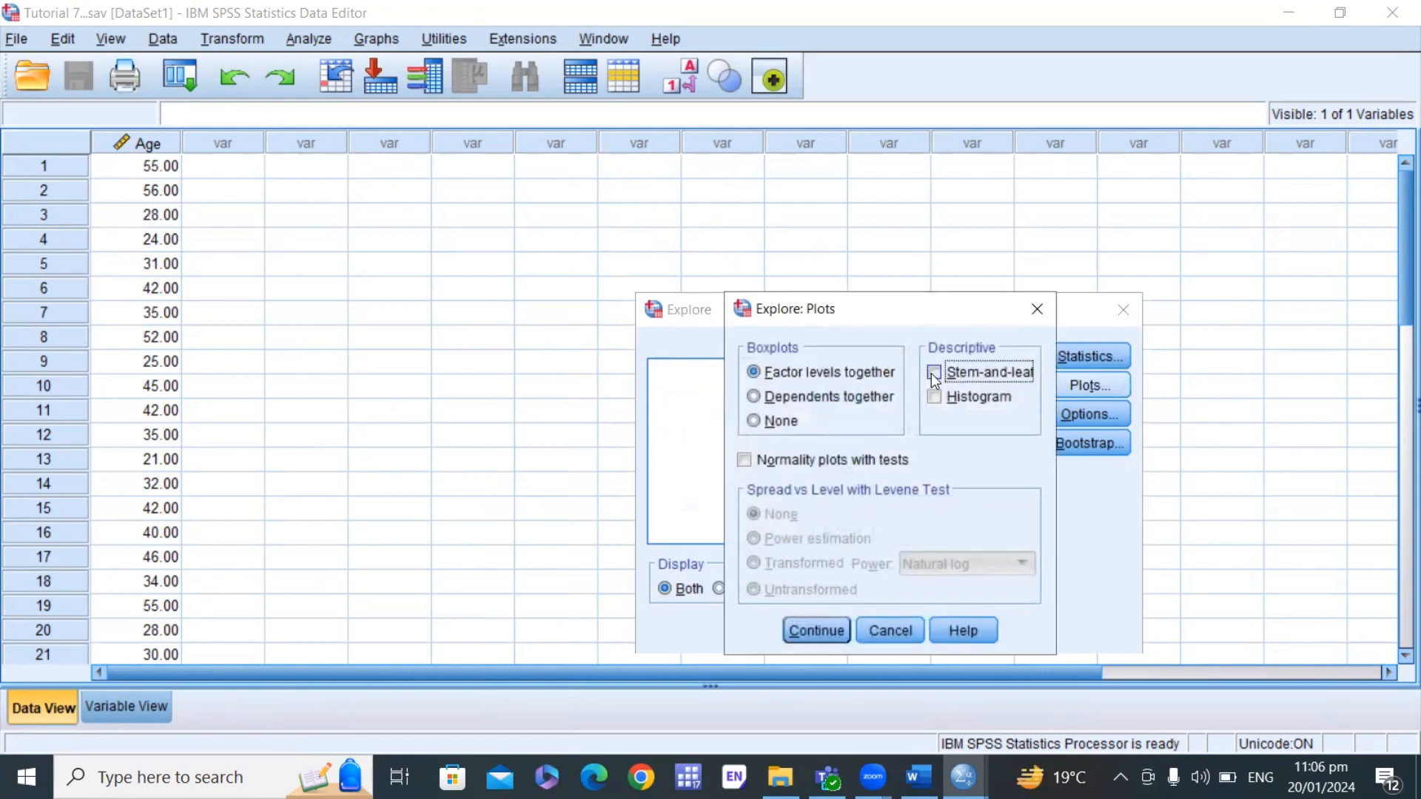
left_click(753, 421)
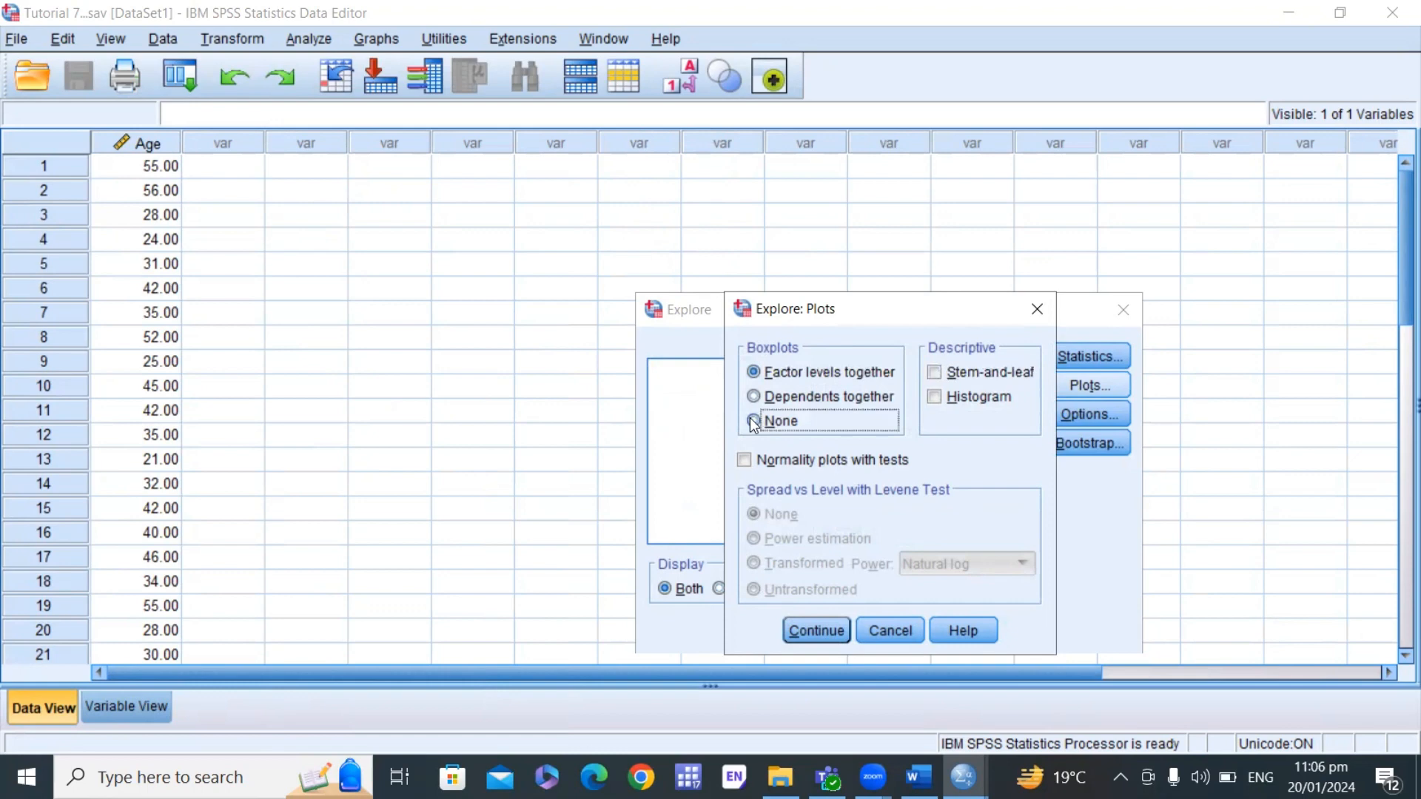
left_click(744, 461)
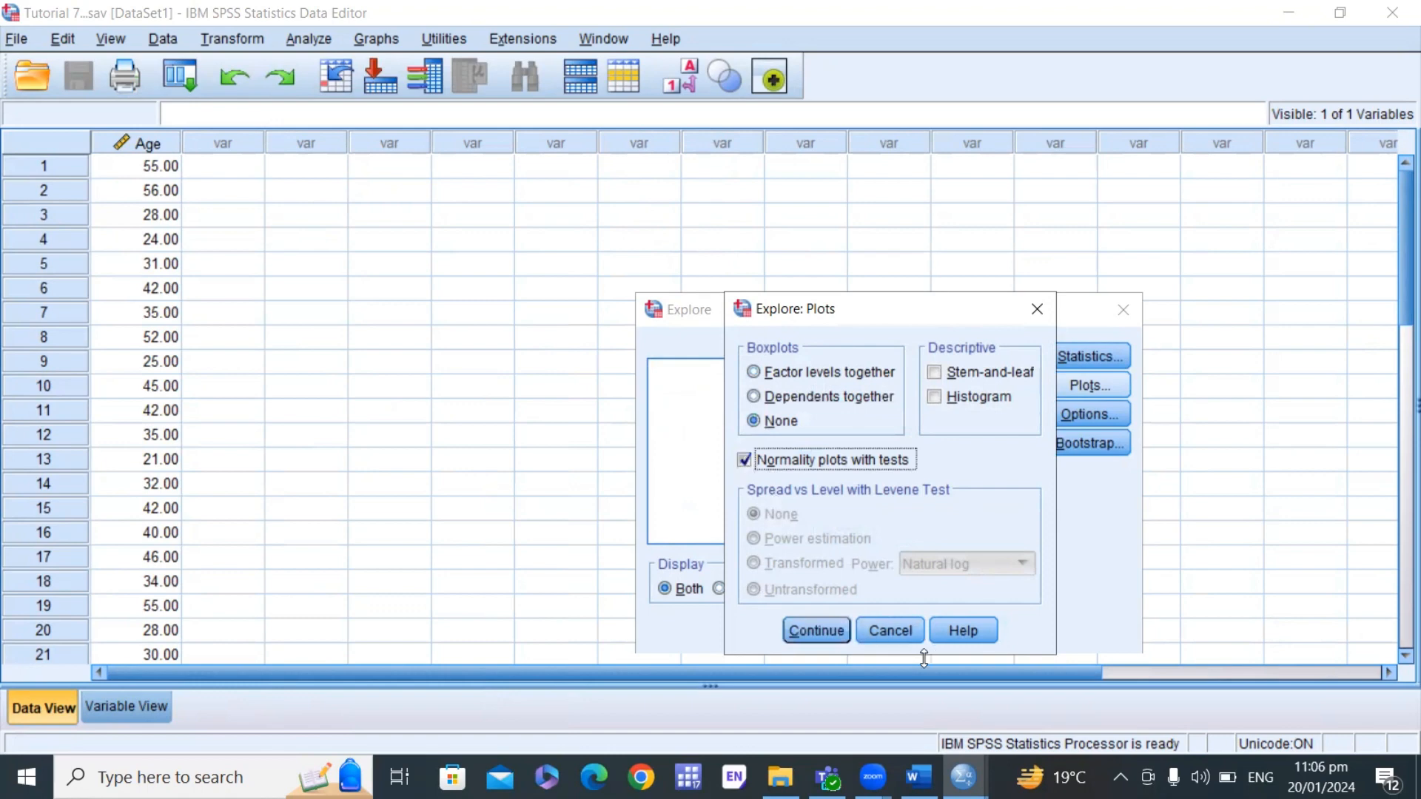
left_click(833, 631)
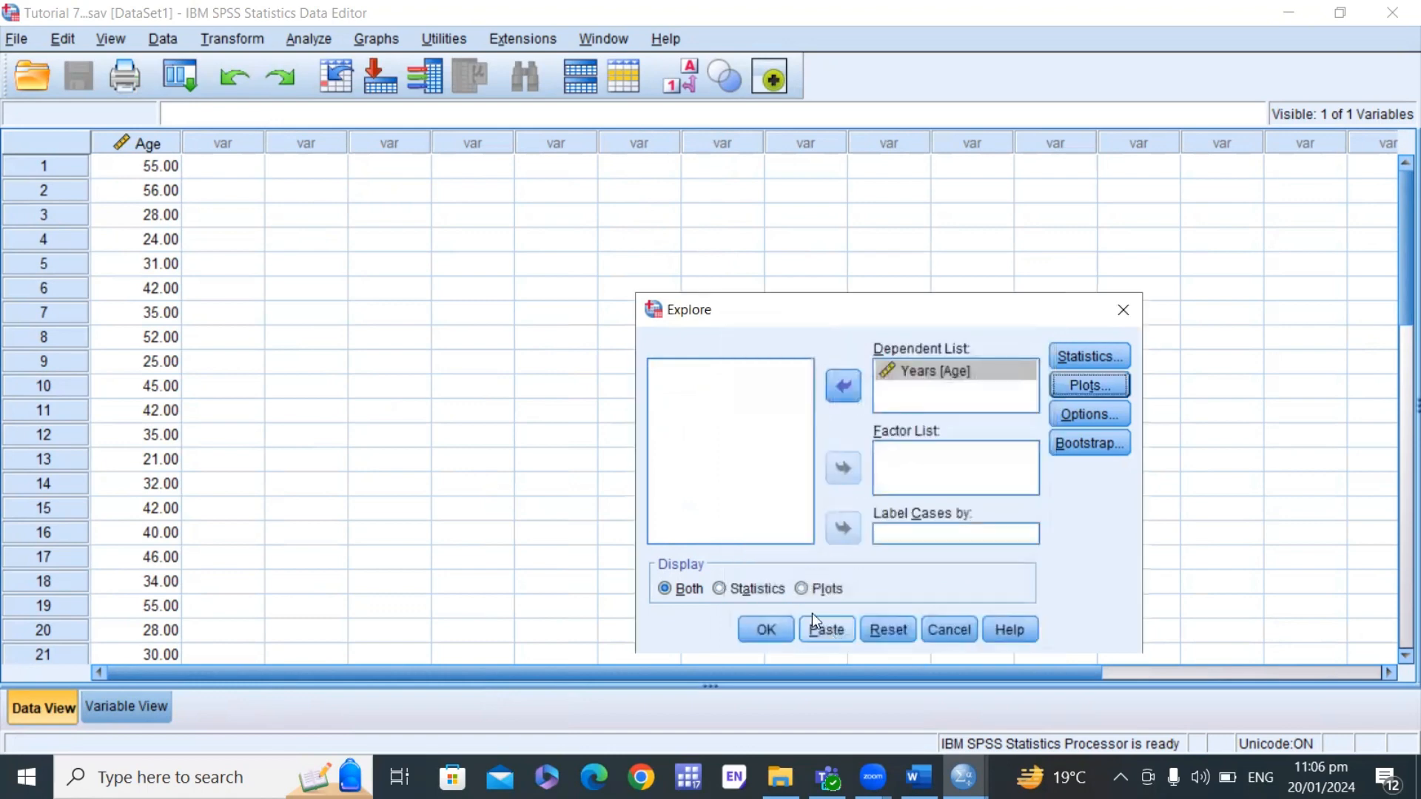
left_click(800, 588)
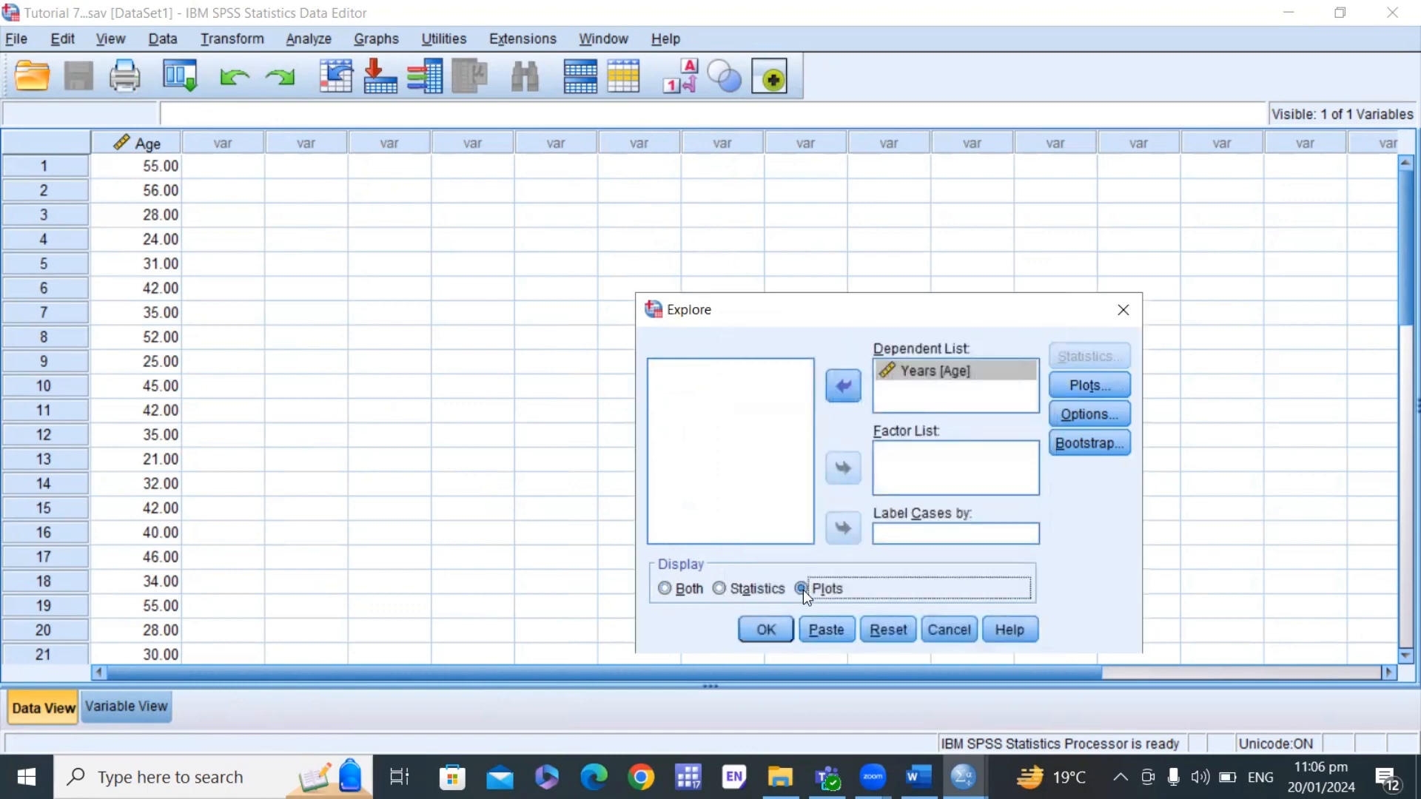
left_click(764, 632)
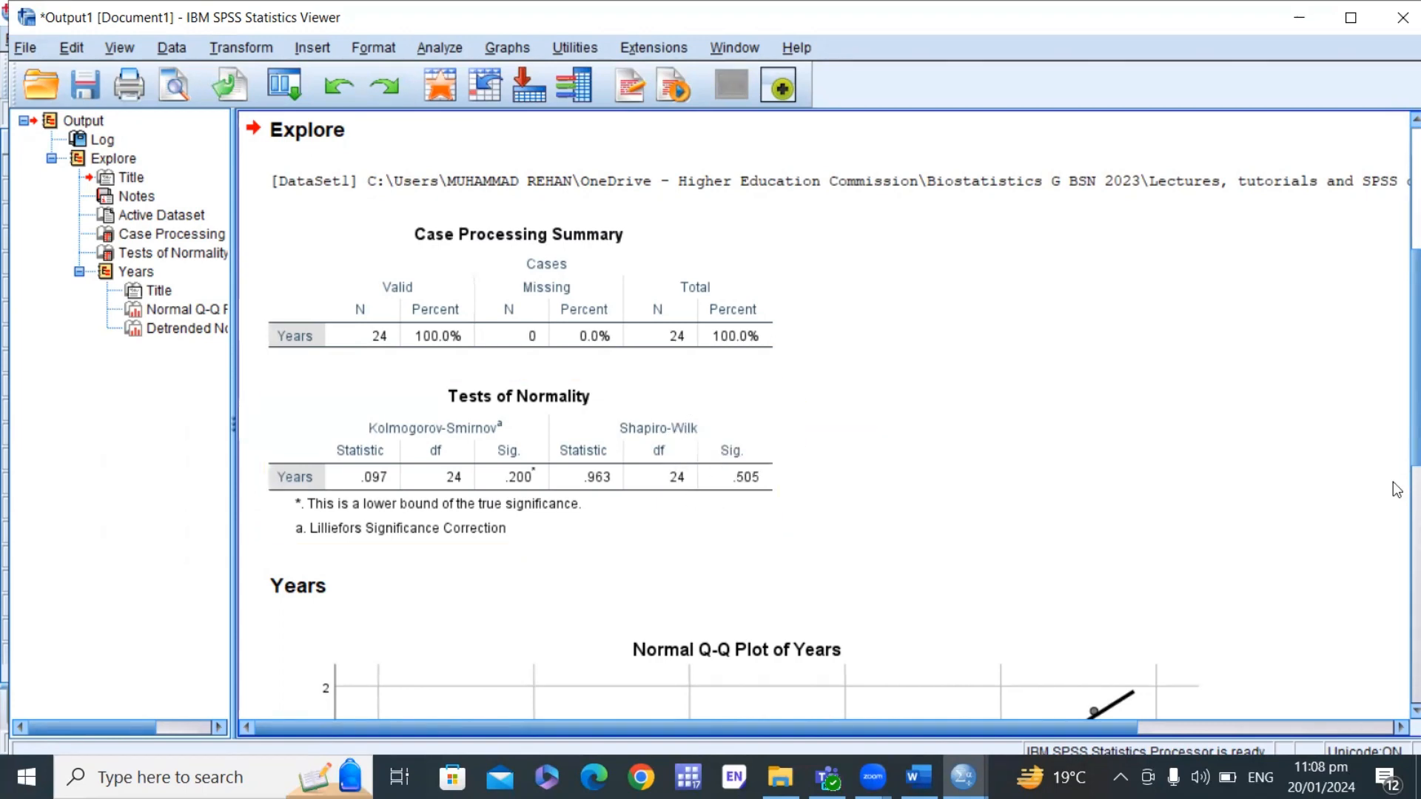
Step: Examine the Tests of Normality table and the Normal Q-Q Plot of Years in the output
scroll(1396, 450, "down", 5)
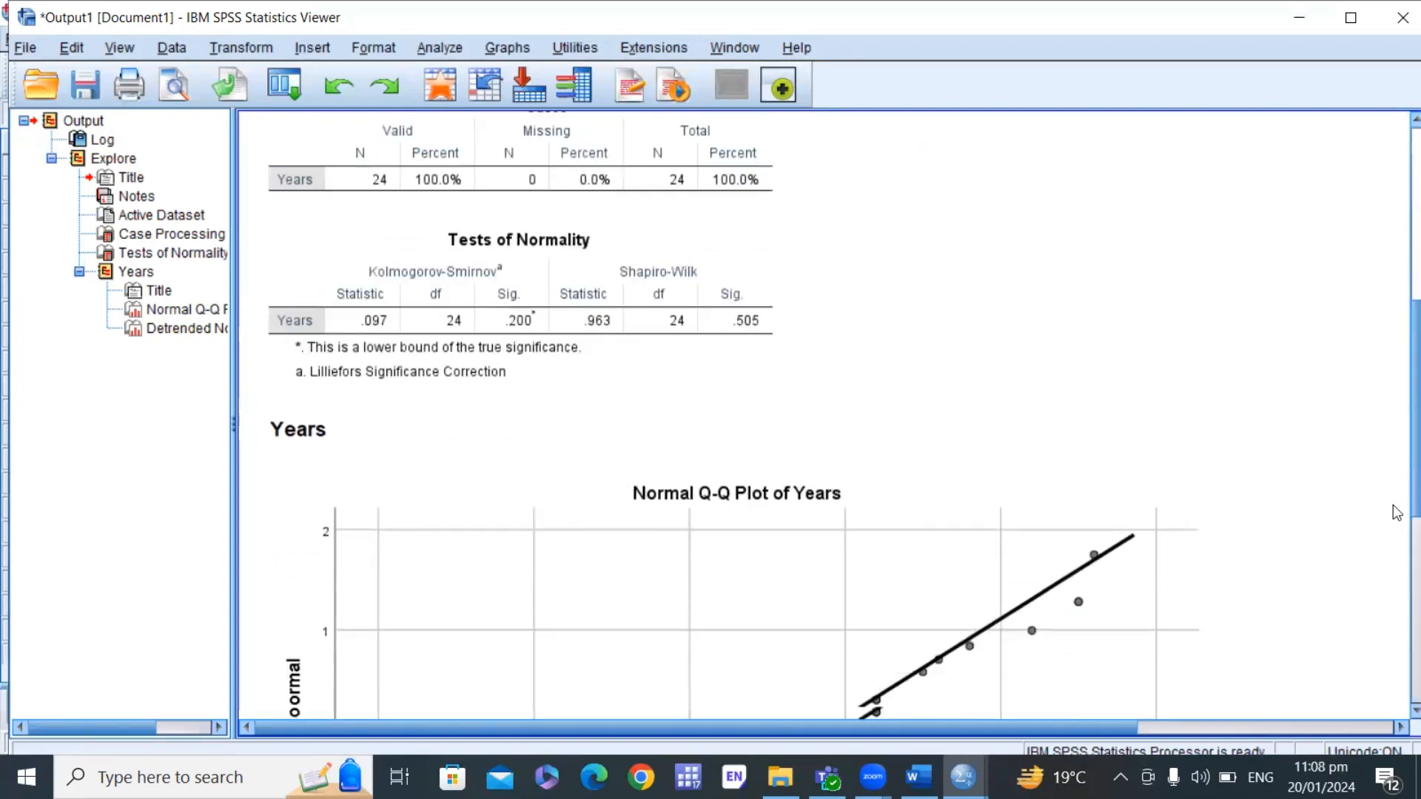
scroll(1396, 541, "down", 4)
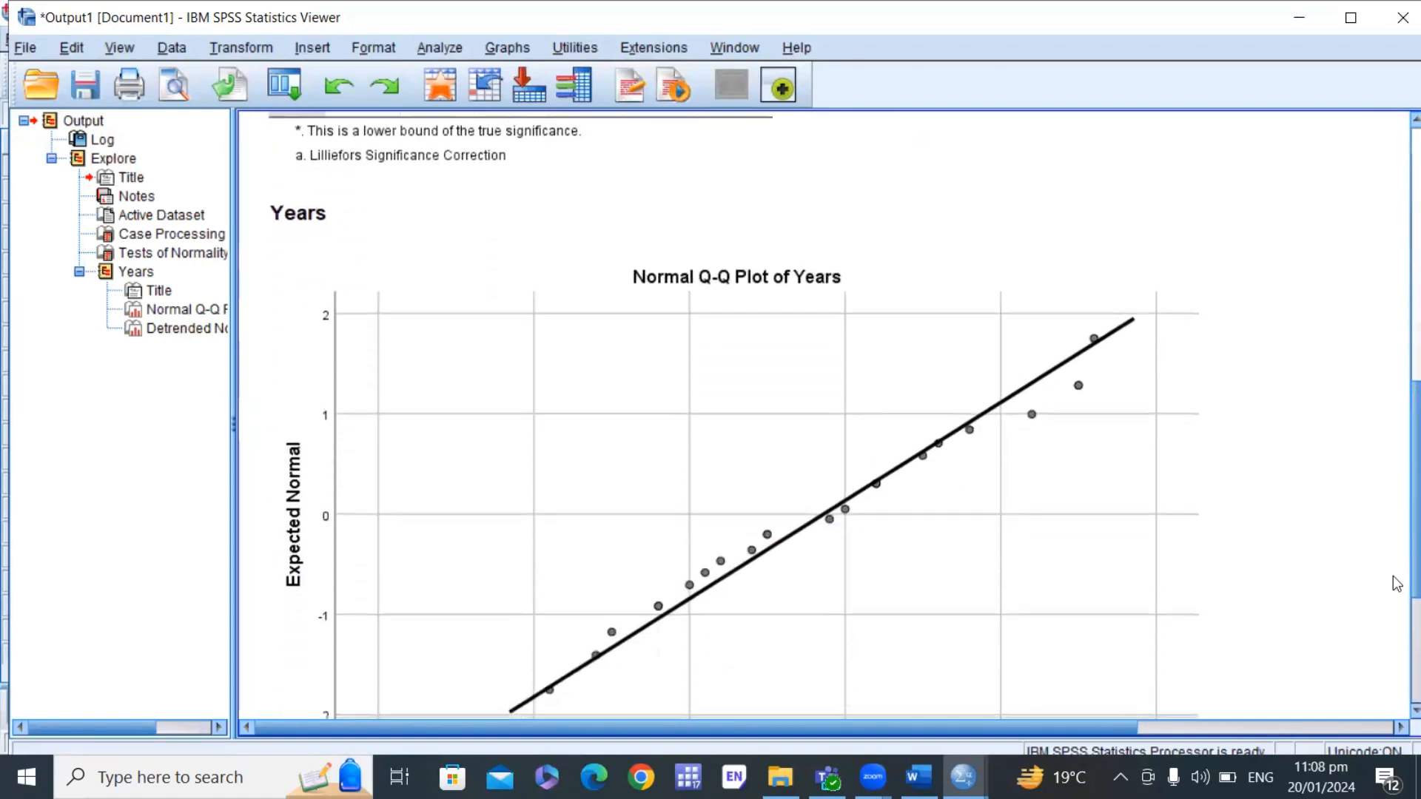
left_click_drag(1392, 606, 1393, 609)
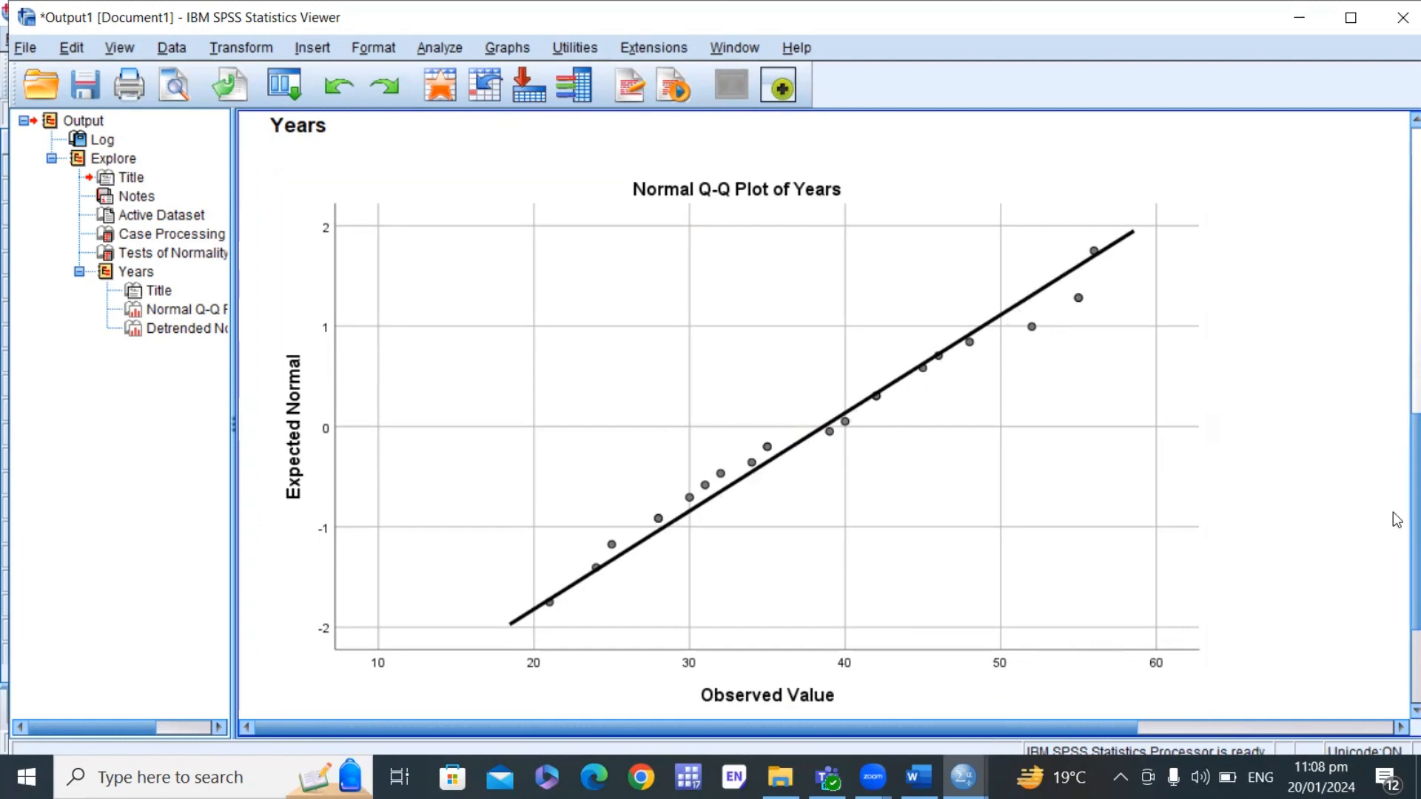
scroll(1396, 481, "up", 5)
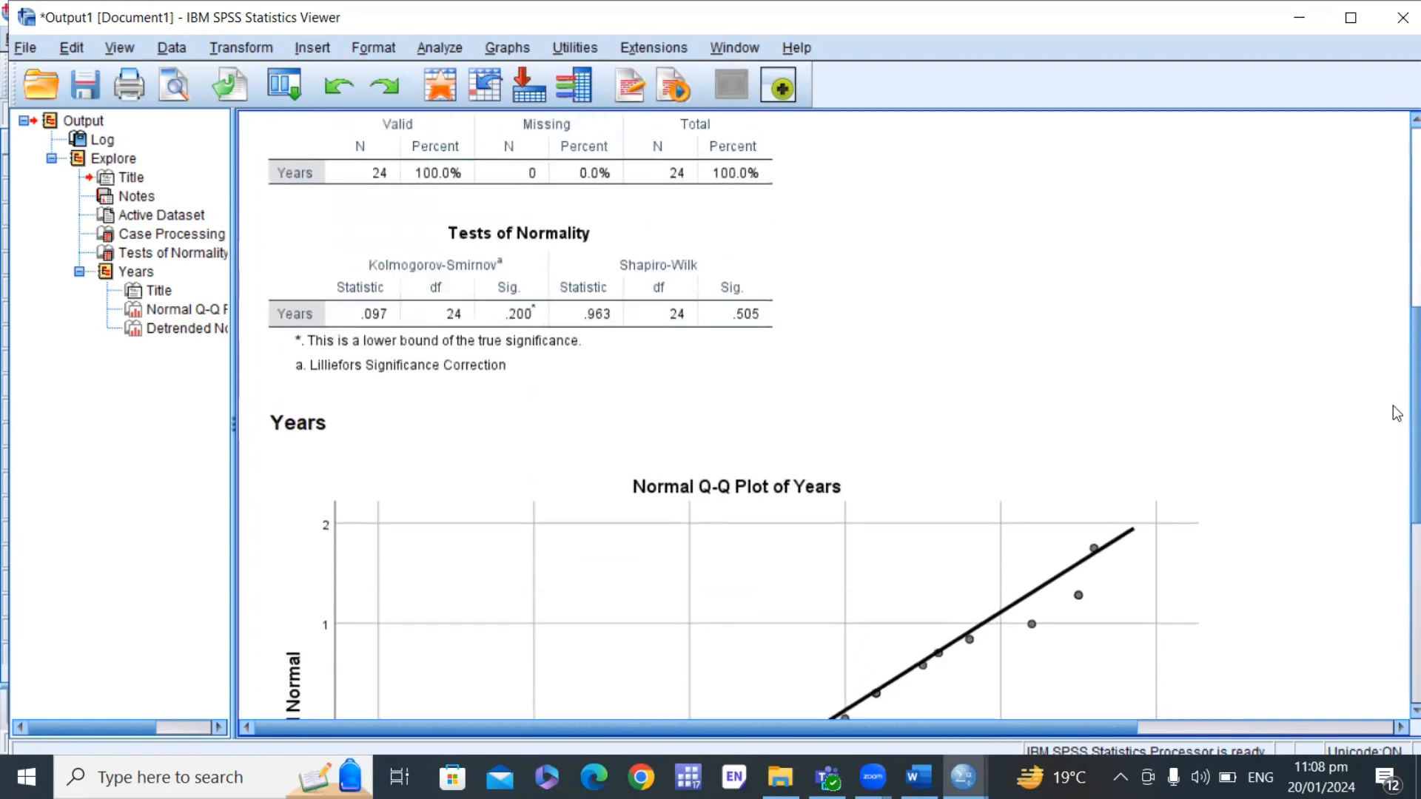
scroll(1396, 385, "up", 2)
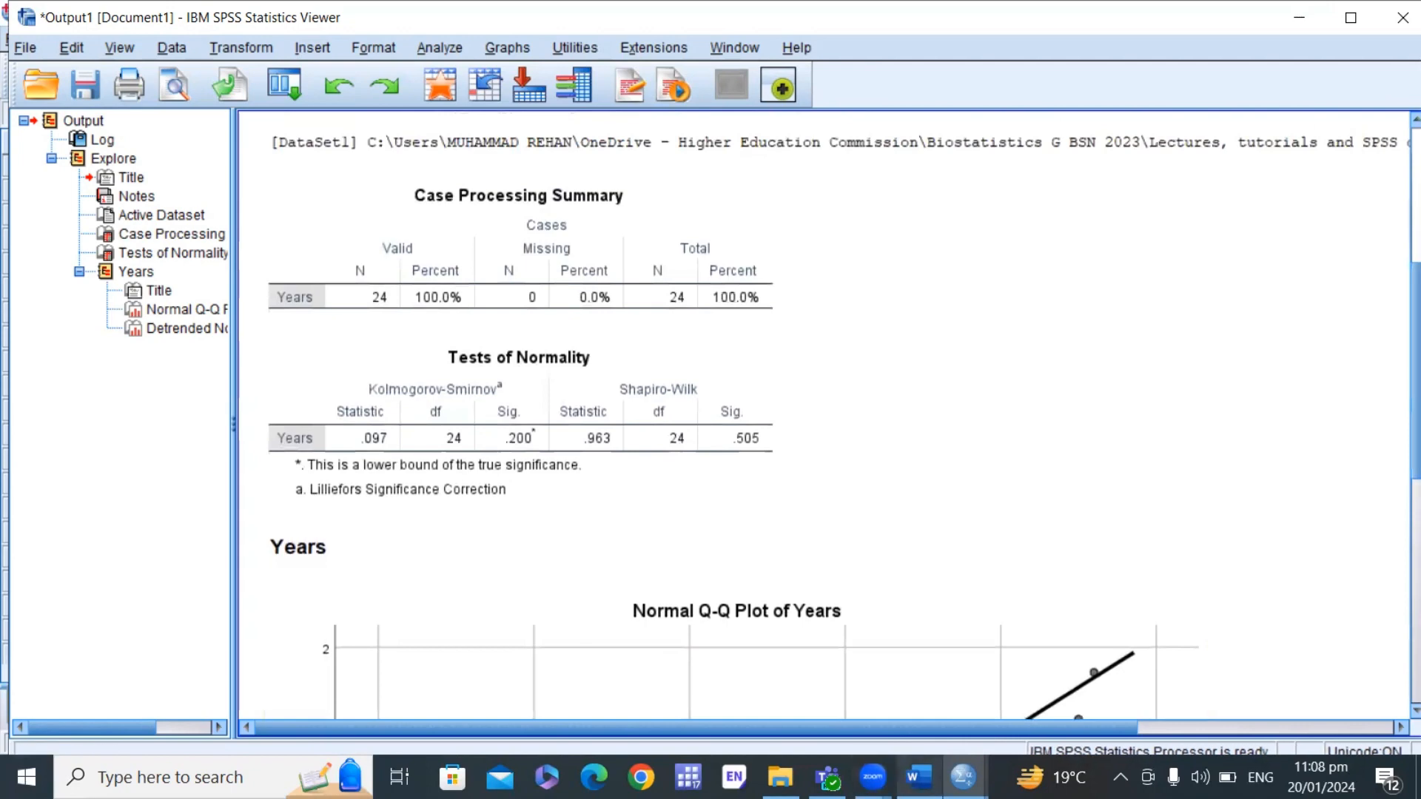
Step: Switch to the Word document "test of normality hypothesis" and make the heading "Steps of Hypothesis testing" bold
left_click(918, 776)
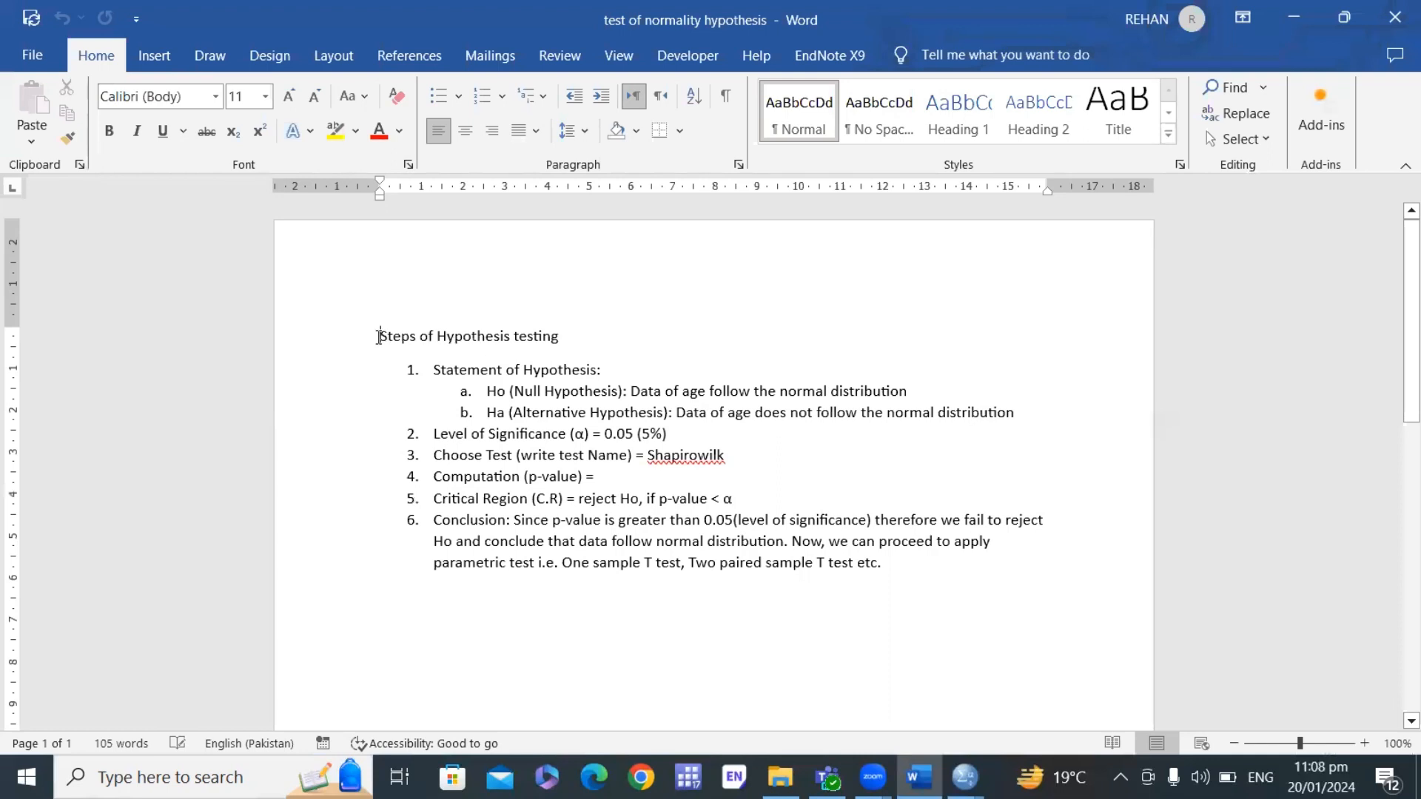
triple_click(487, 329)
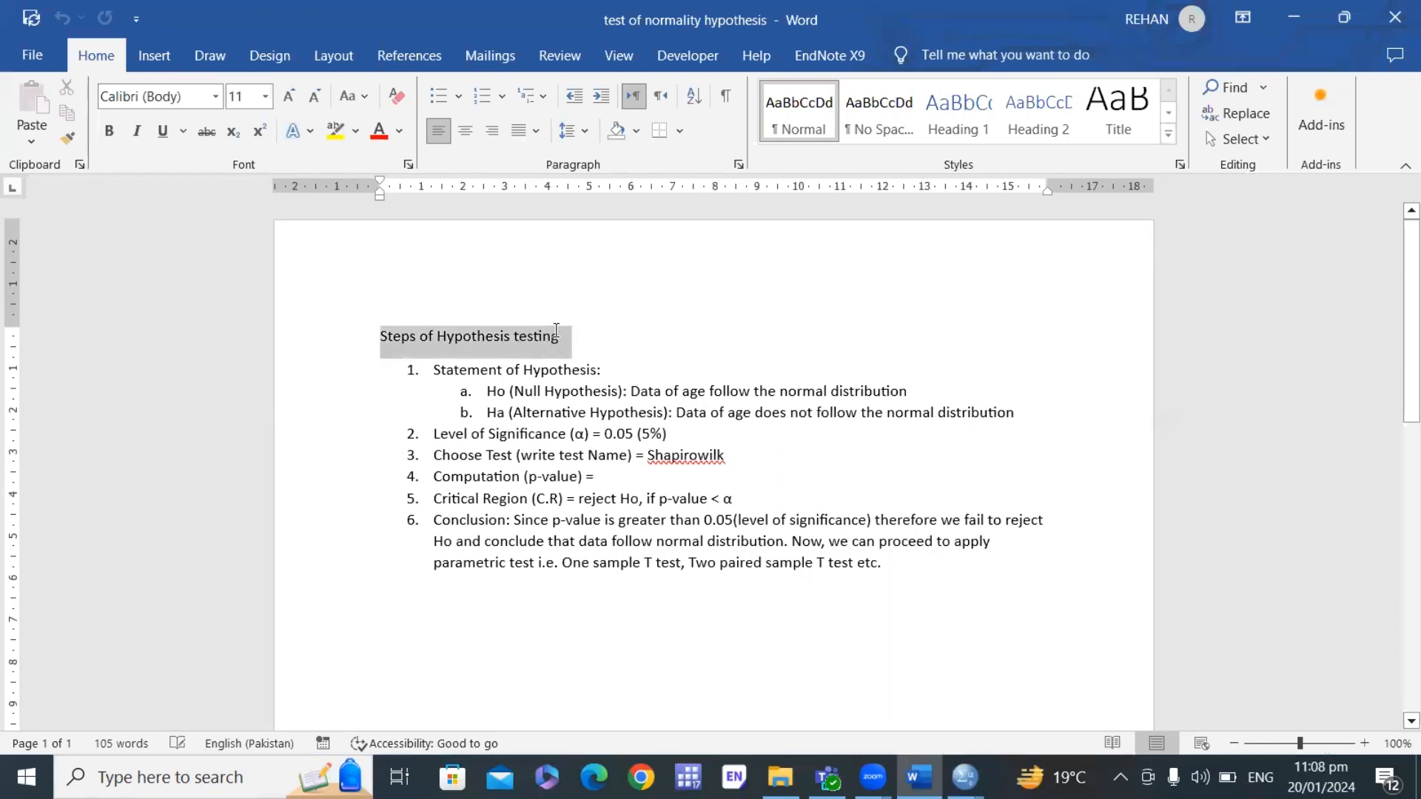
left_click(111, 131)
left_click(435, 384)
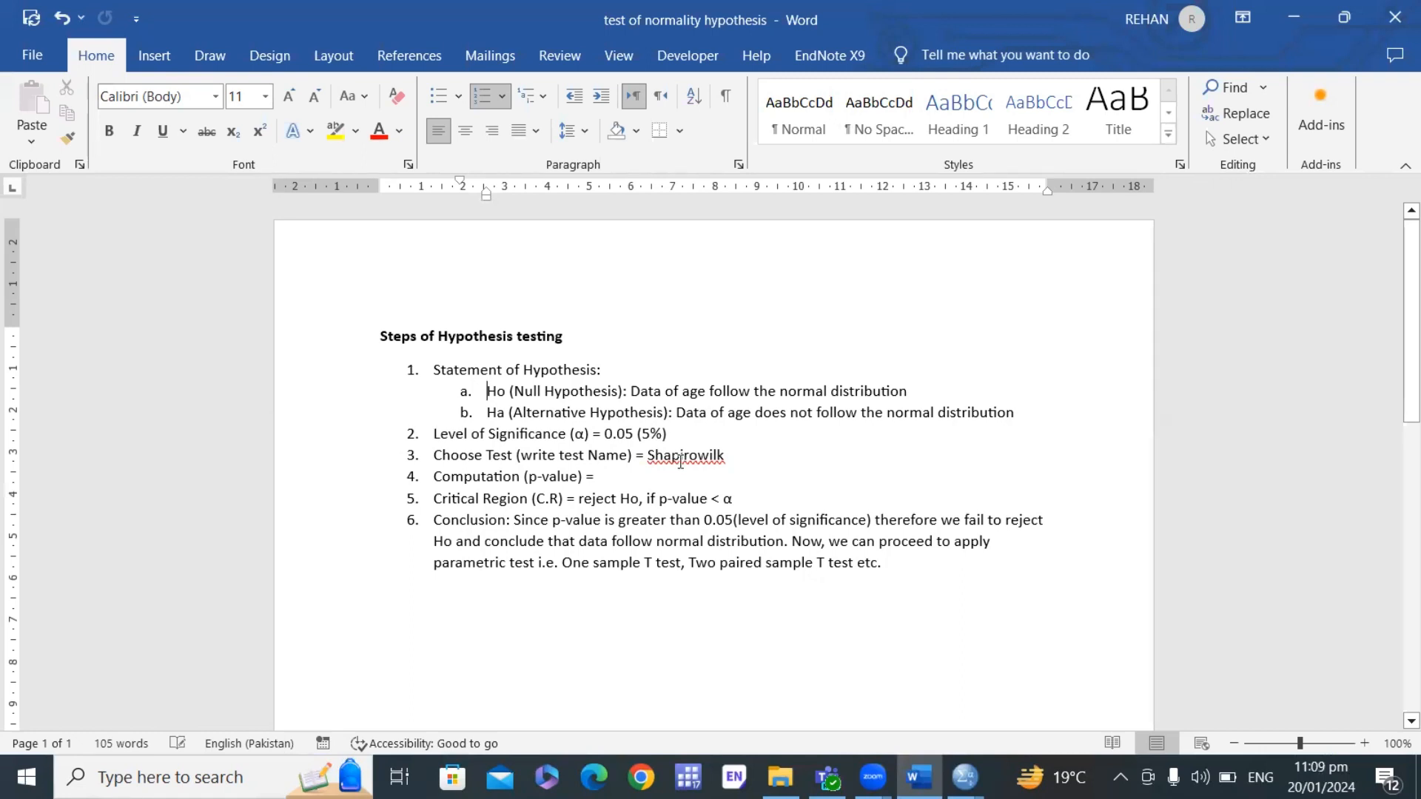
Step: Look up the Shapiro-Wilk significance in the SPSS output and enter 0.505 as the Computation (p-value) in the Word document
left_click_drag(648, 453, 725, 453)
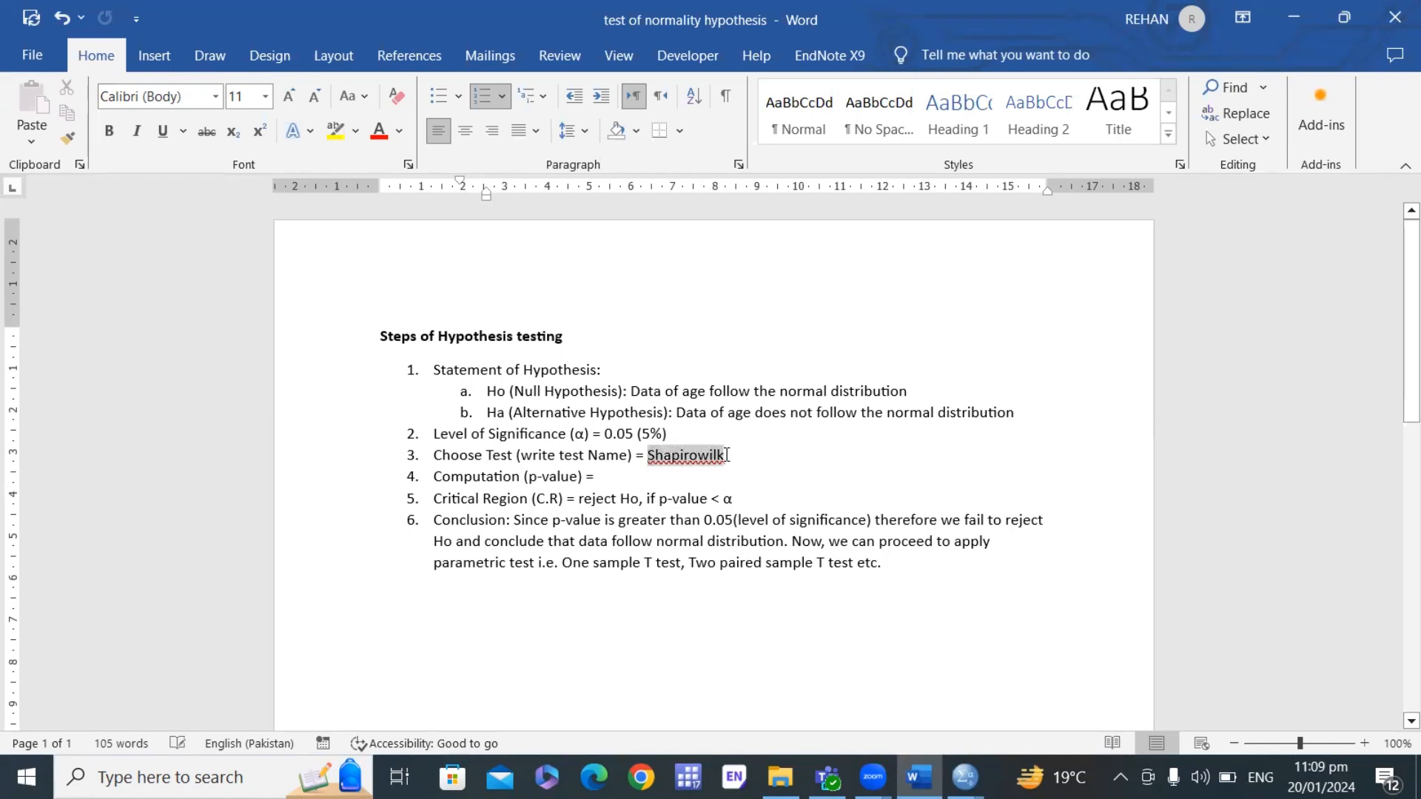
left_click(612, 482)
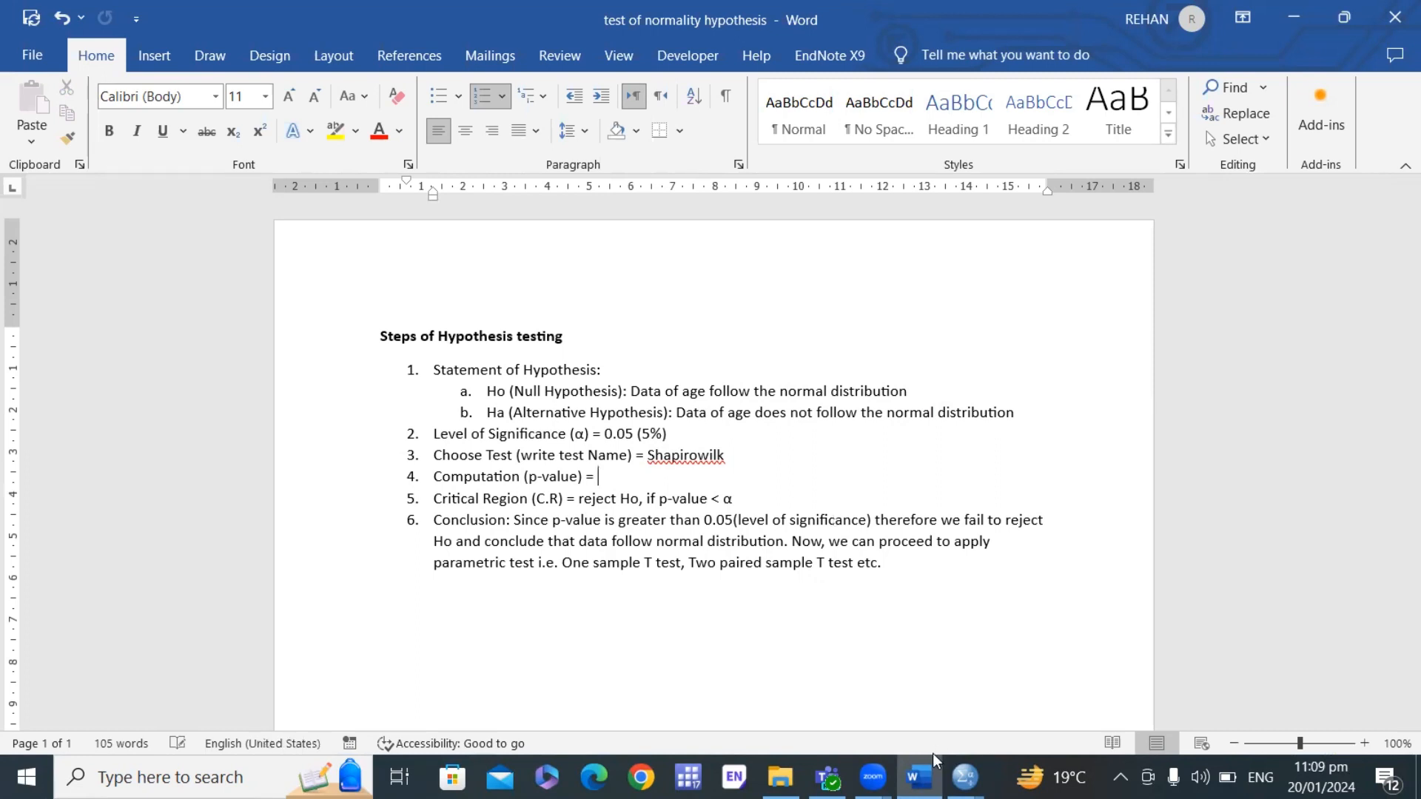
left_click(964, 777)
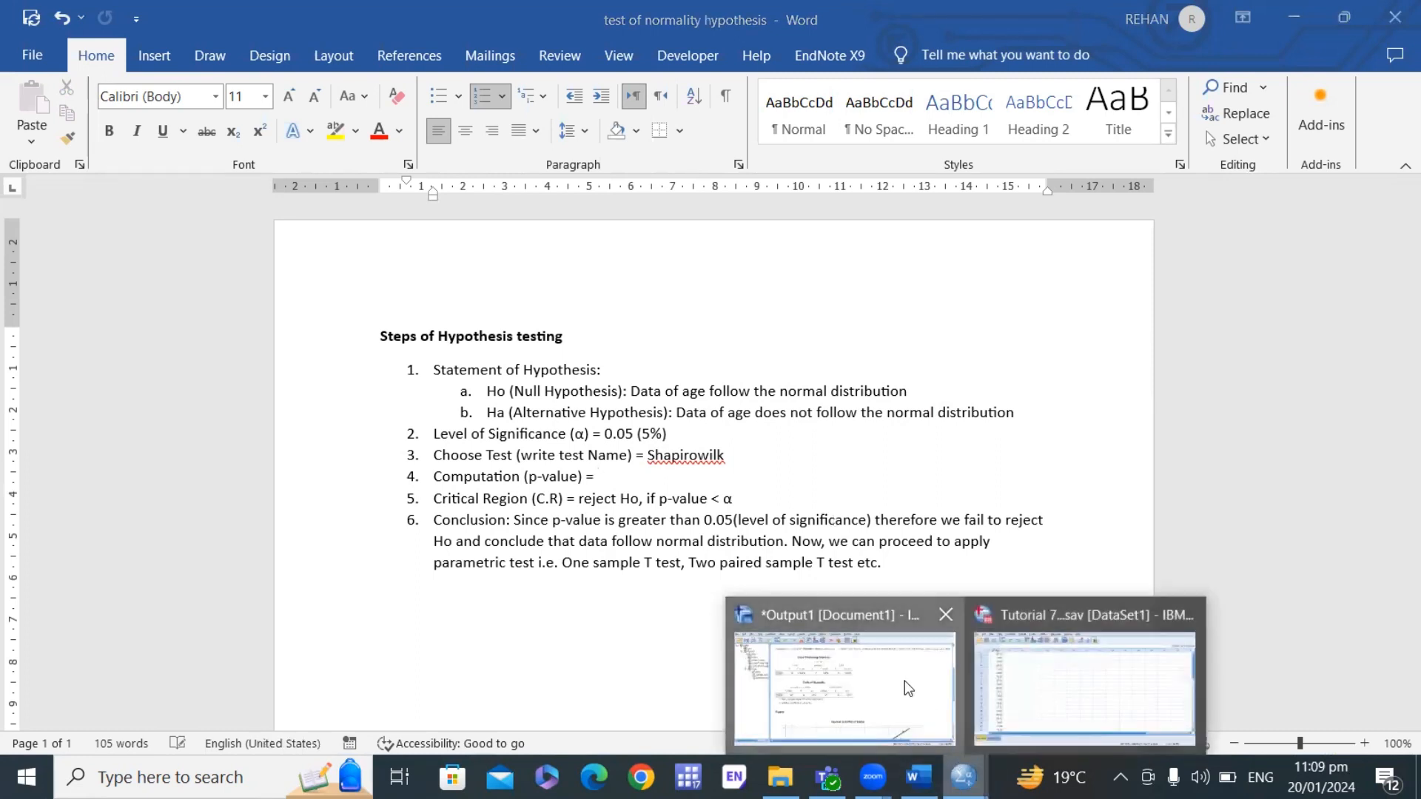
left_click(905, 683)
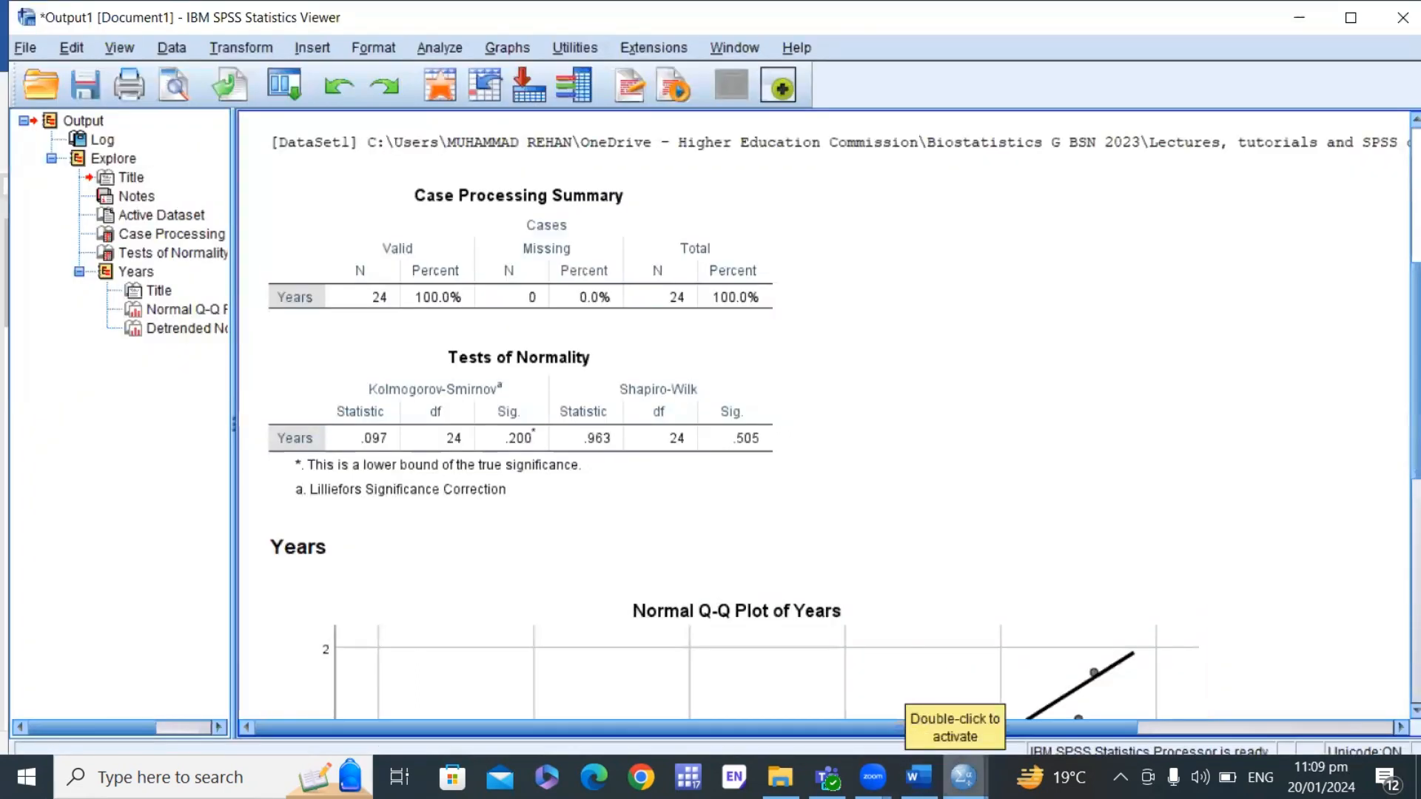
left_click(918, 777)
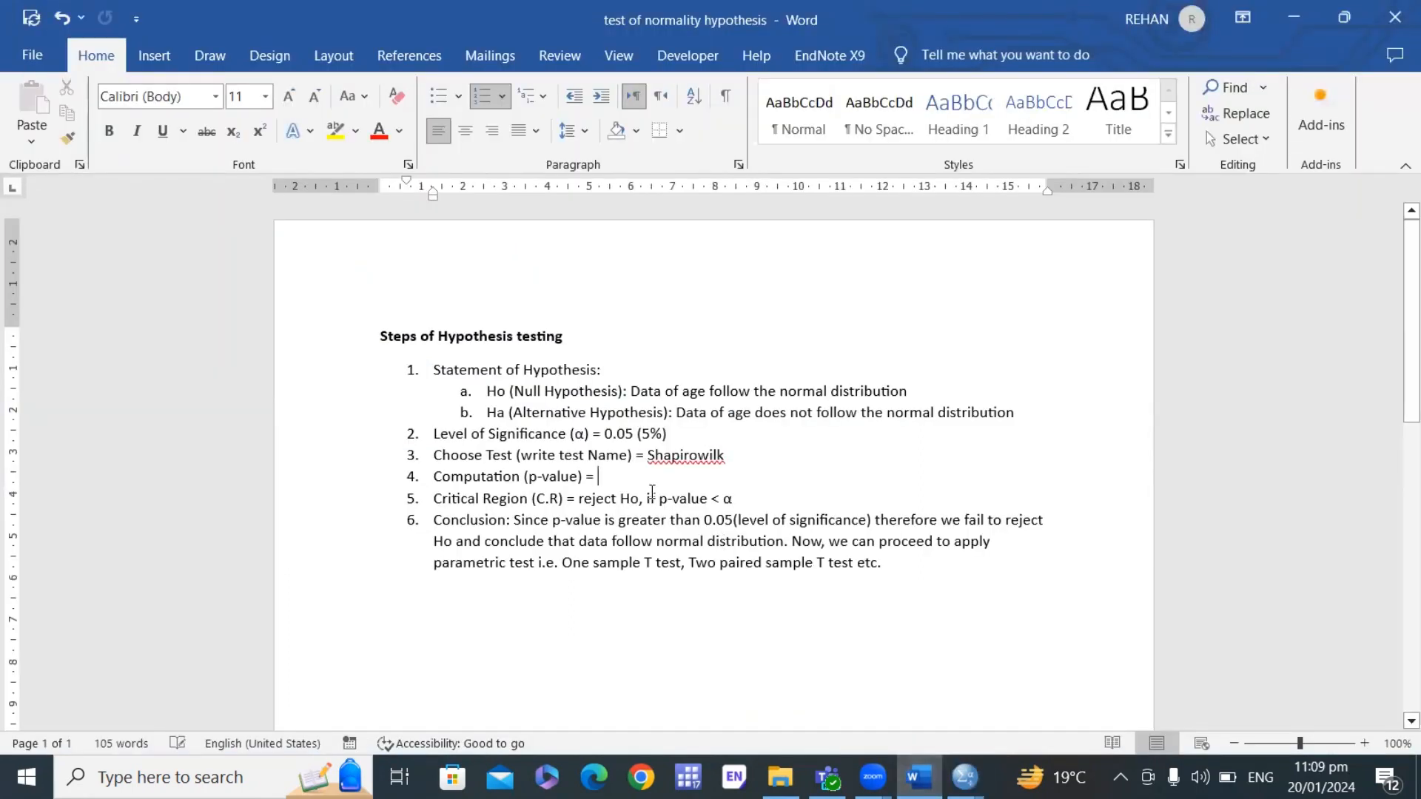
type("0.5")
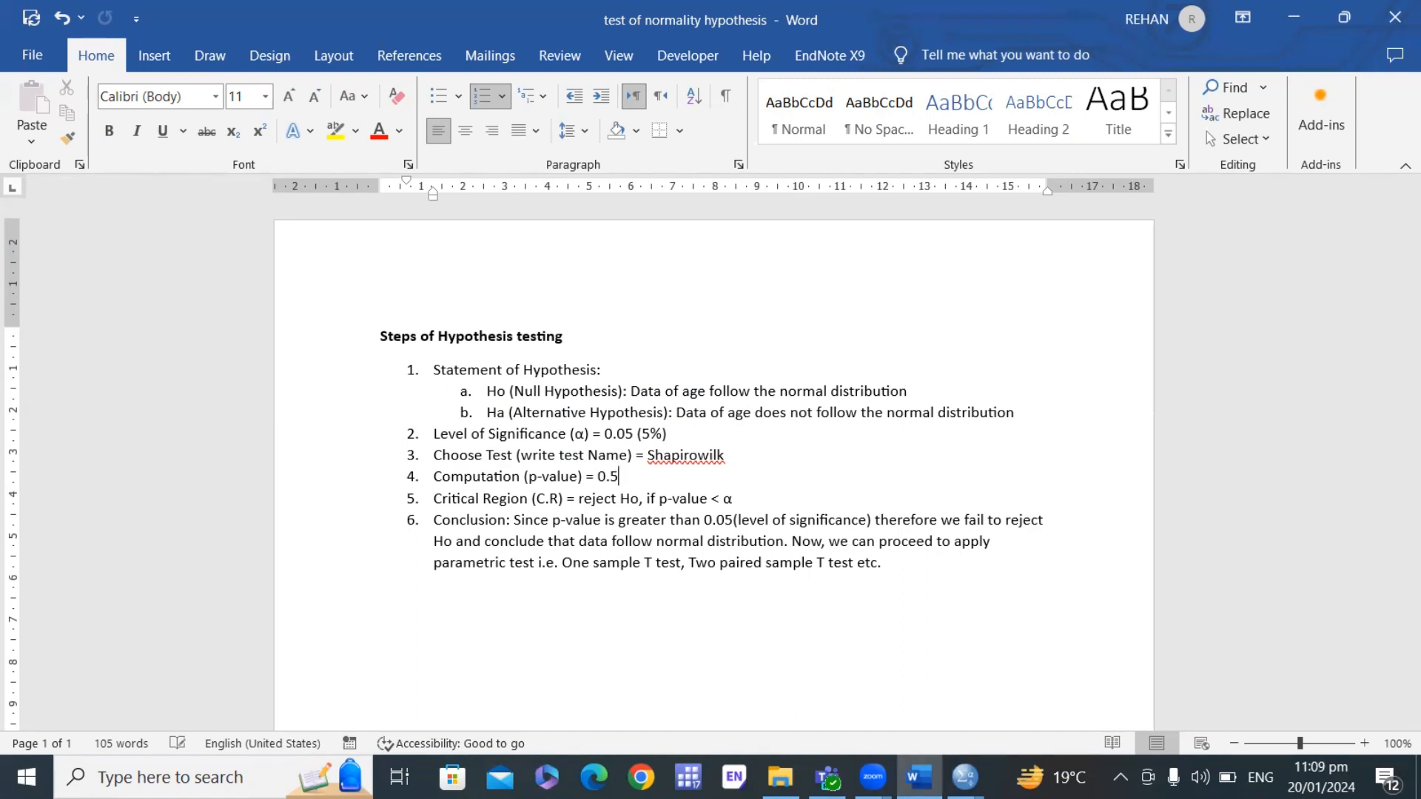
type("05")
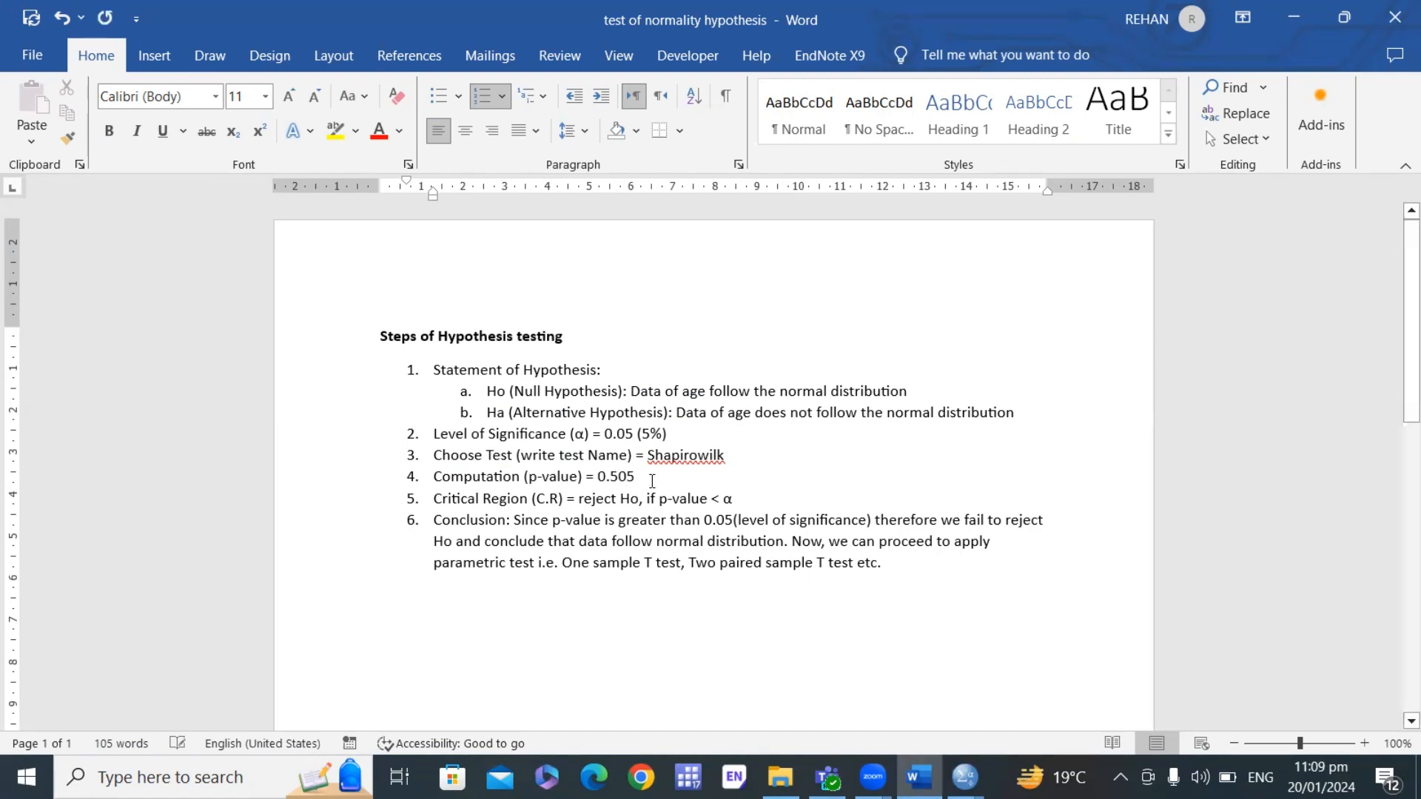
Step: Try ">" as the comparison sign in the Critical Region line and restore "<" before α
left_click(509, 499)
left_click(744, 501)
left_click_drag(744, 501, 577, 506)
left_click(722, 498)
type(">")
key("BackSpace")
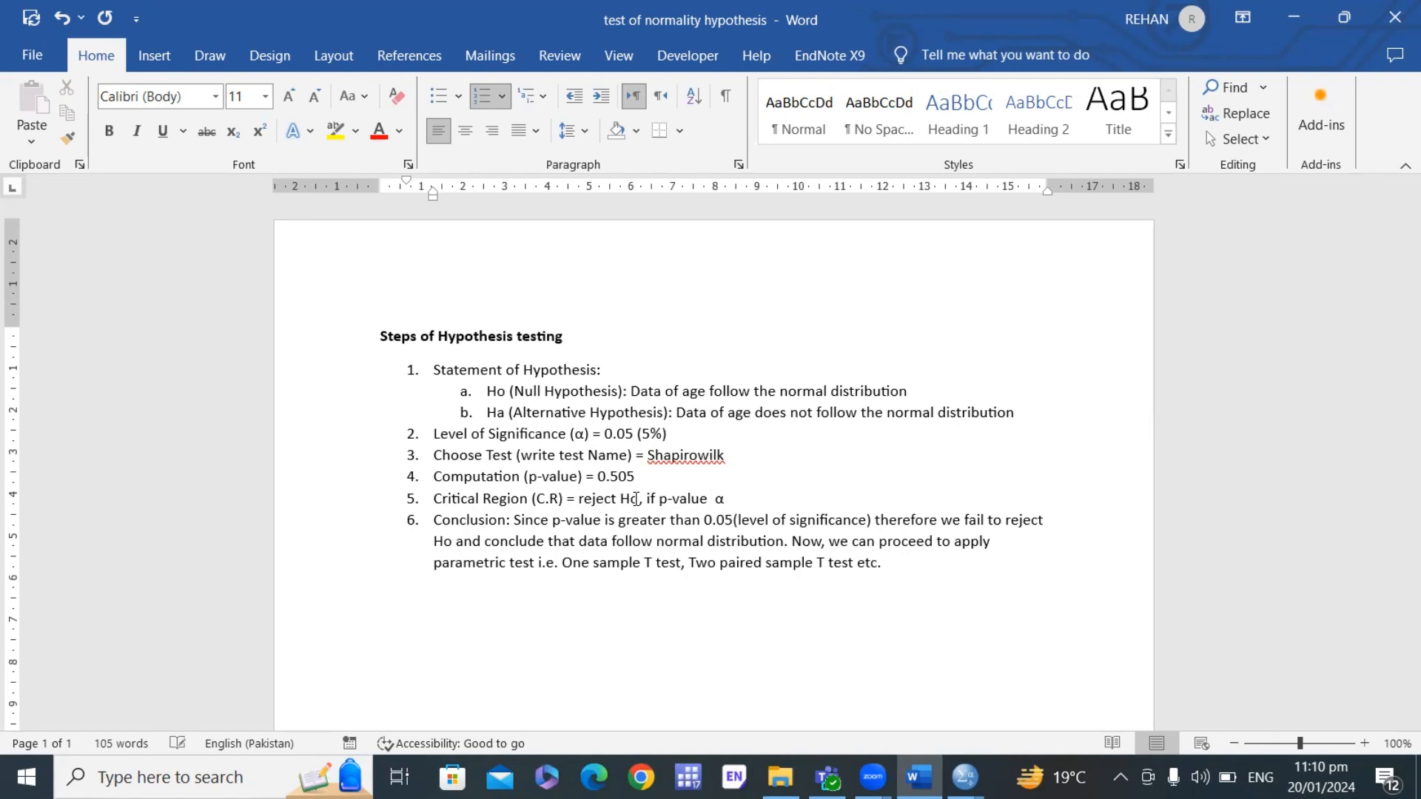
type("<")
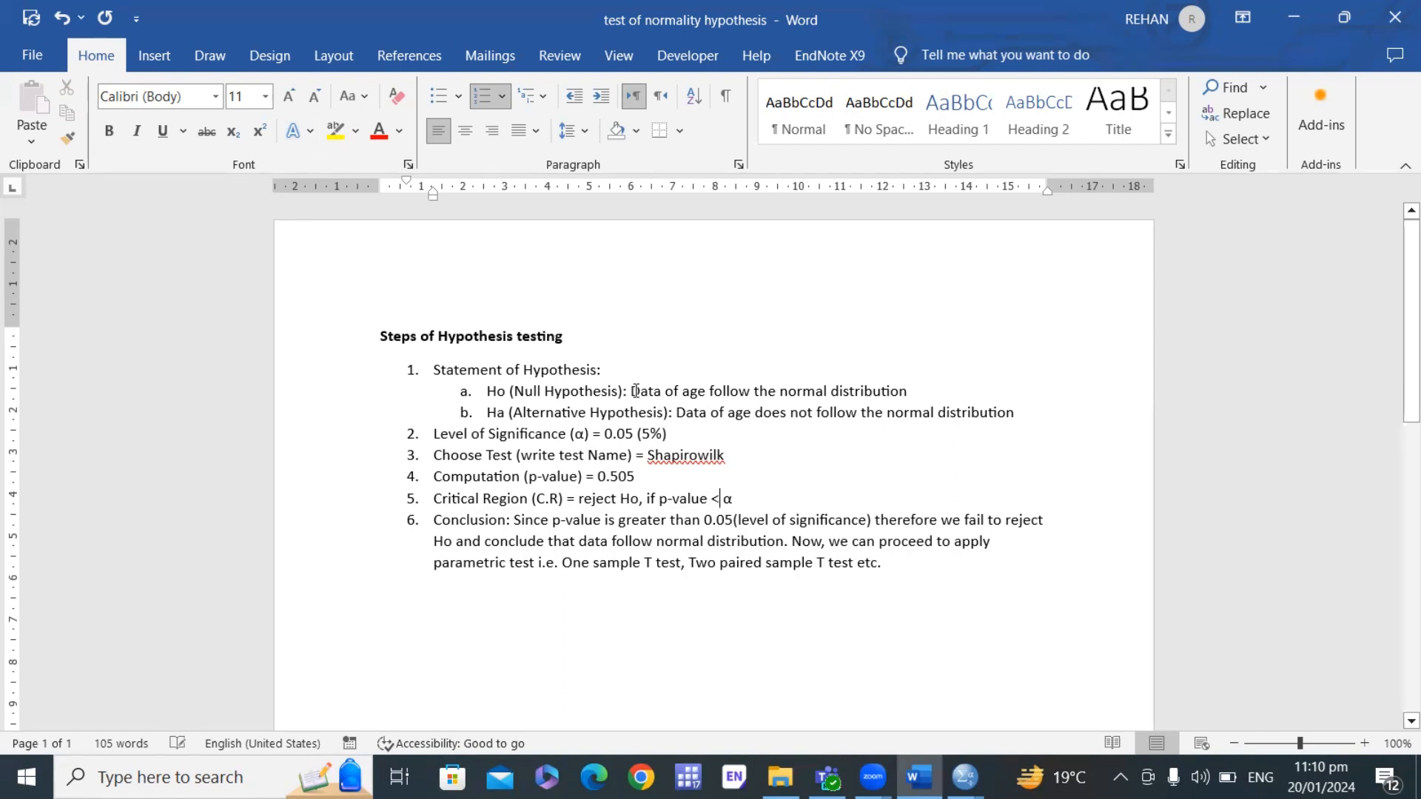
left_click_drag(631, 391, 888, 403)
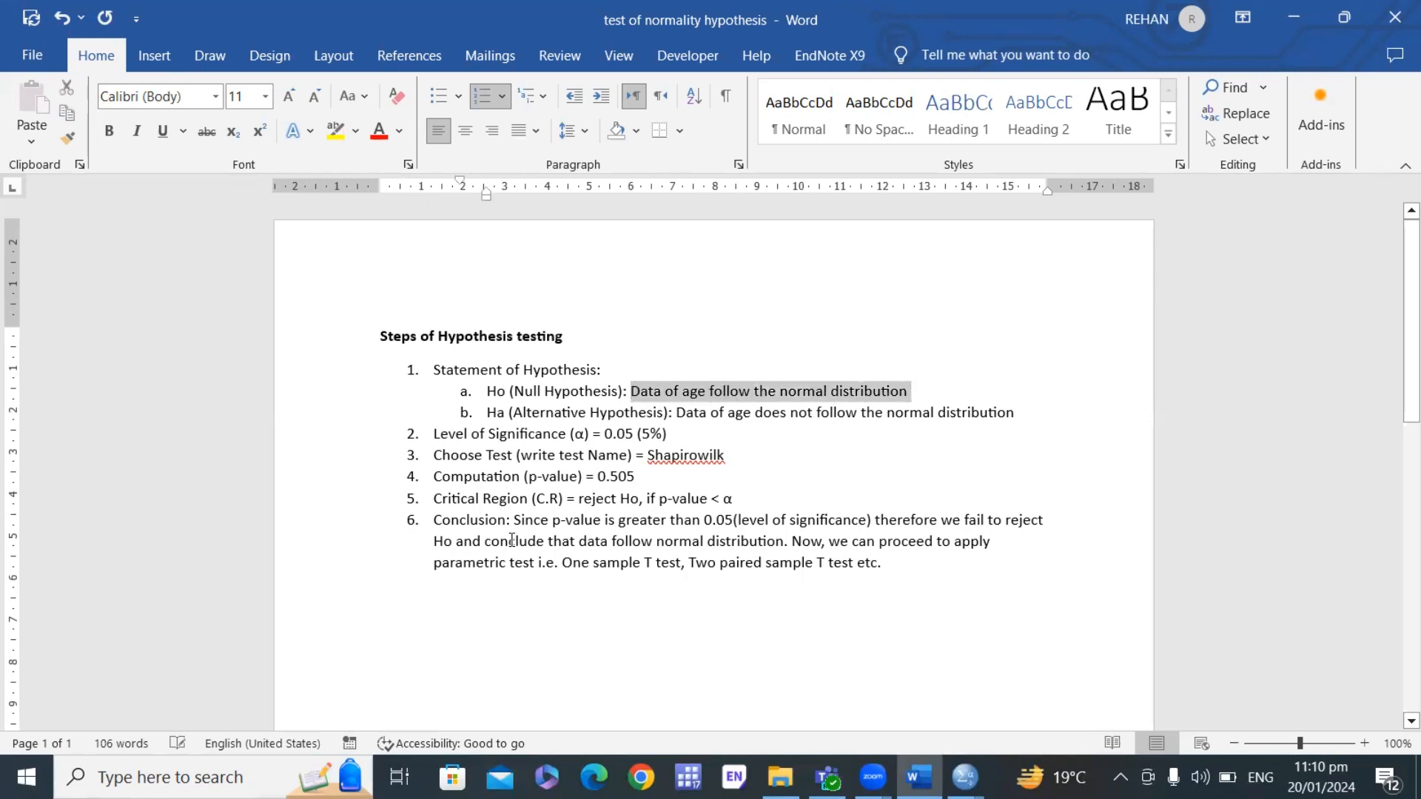
Step: Insert "α =" before 0.05 in the Conclusion, copying the α symbol from the Critical Region line
left_click(706, 521)
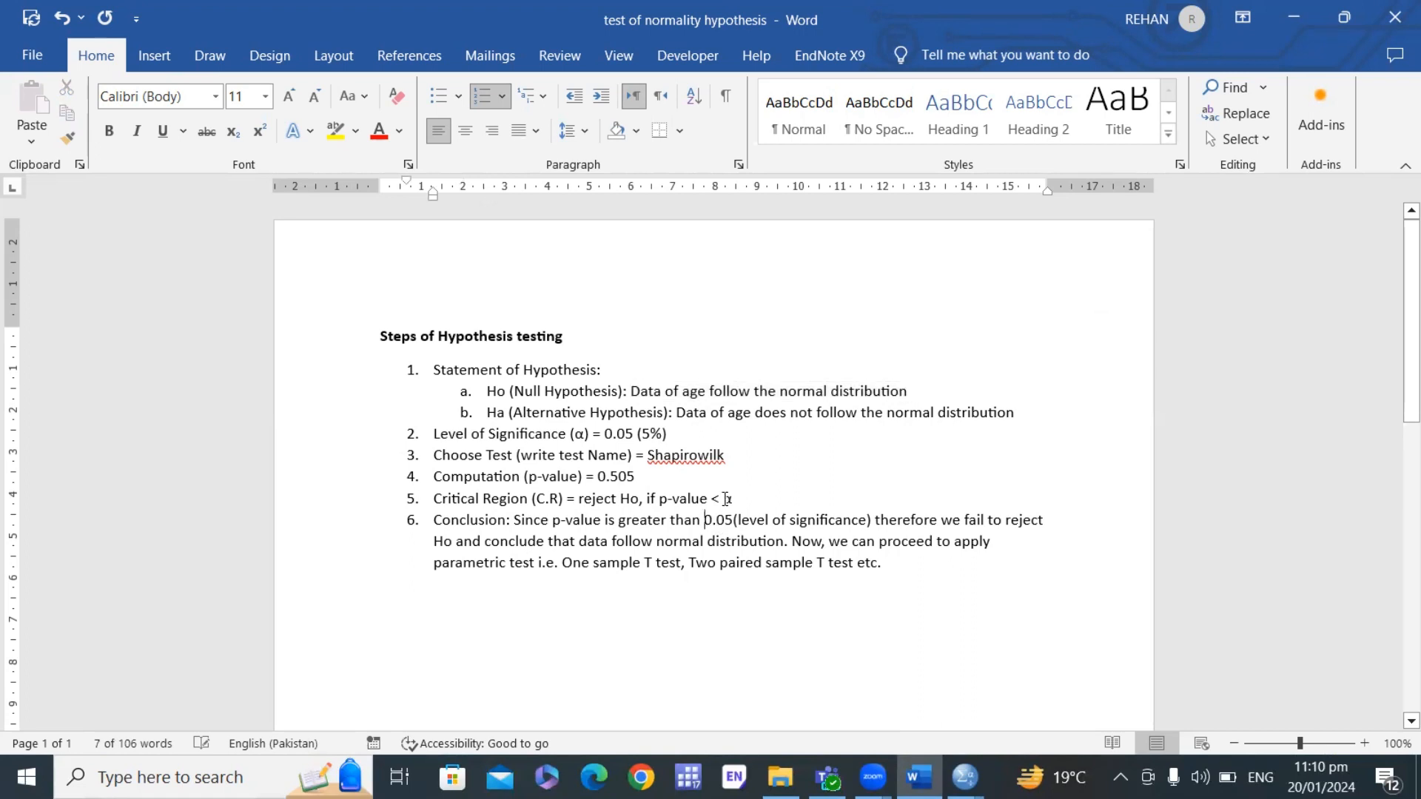
left_click_drag(723, 498, 732, 498)
key("ctrl+c")
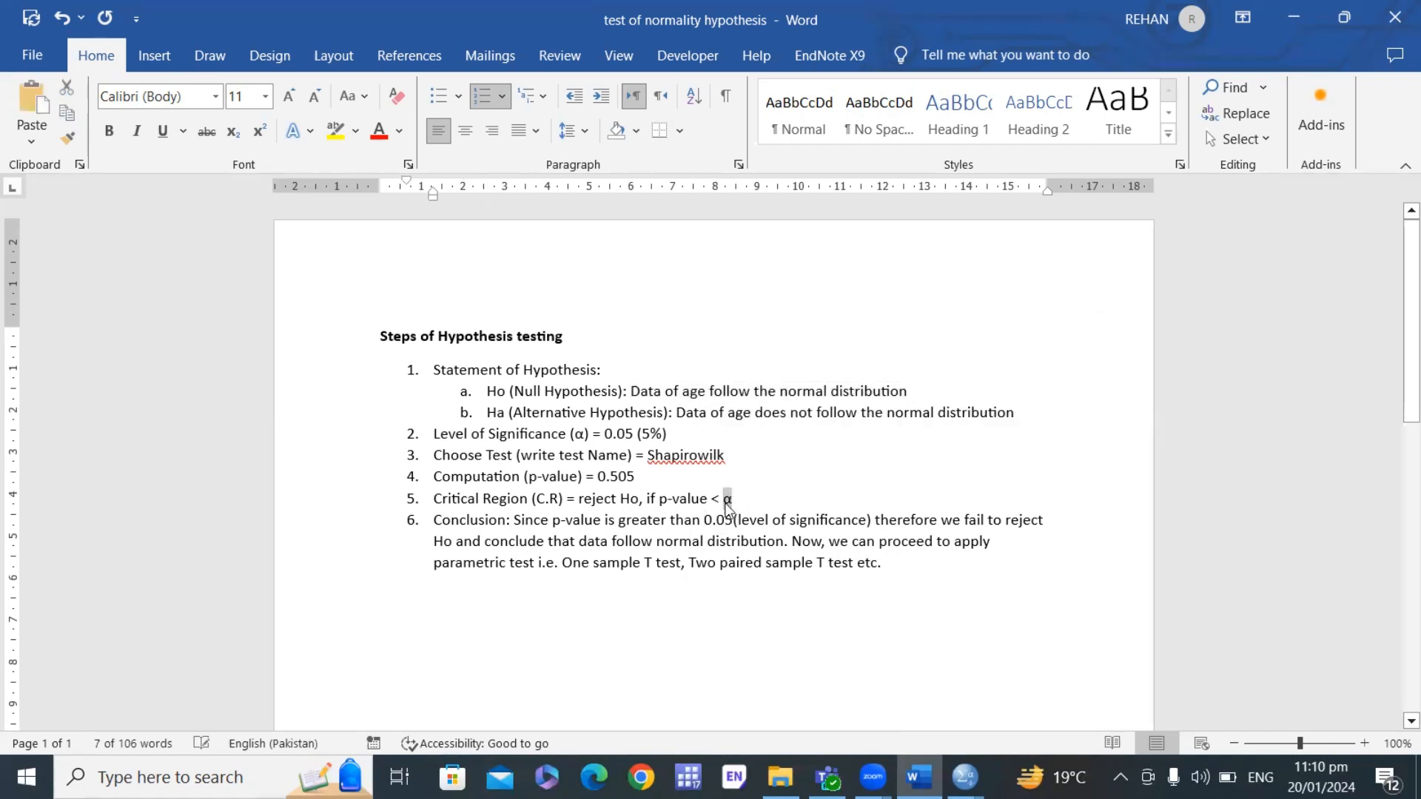
left_click(705, 520)
key("ctrl+v")
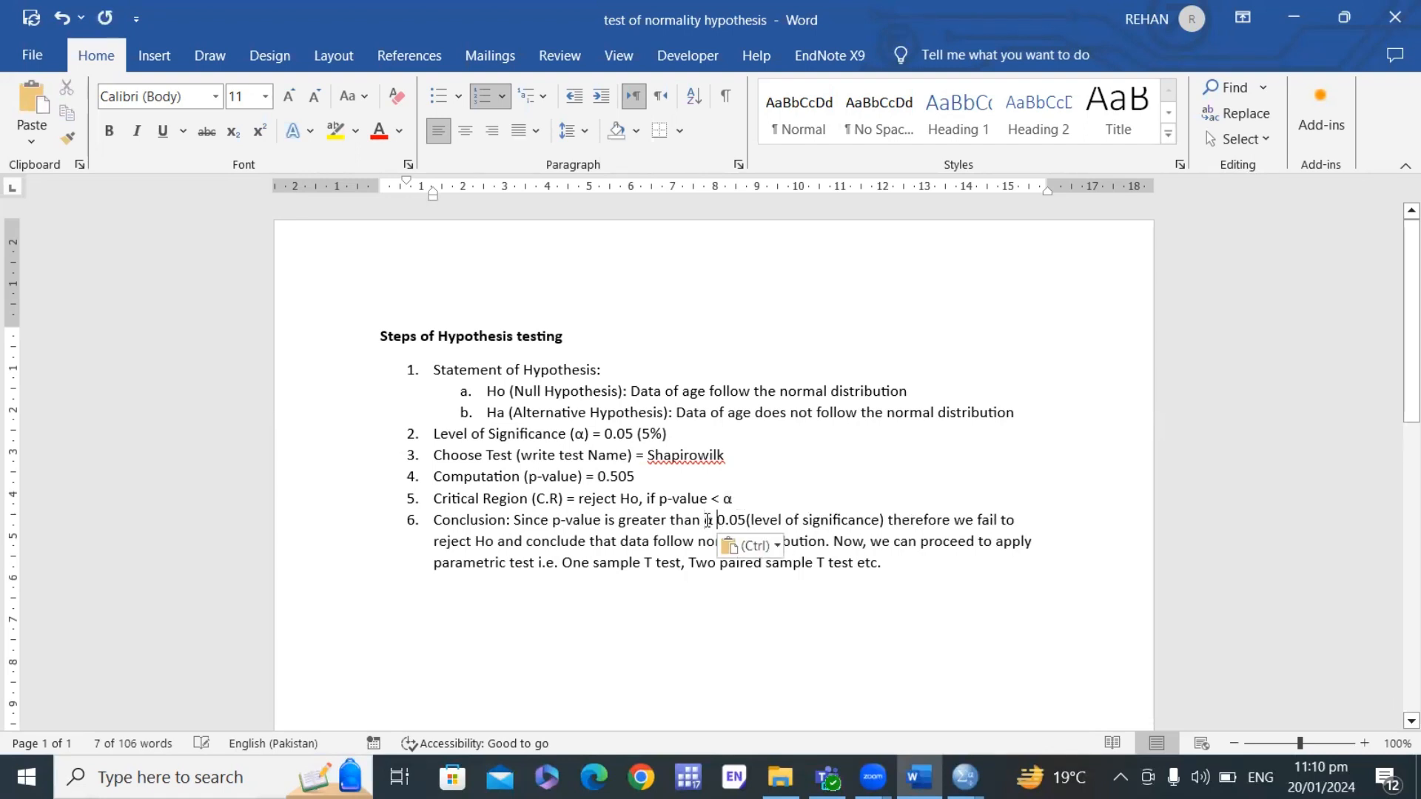
type("=")
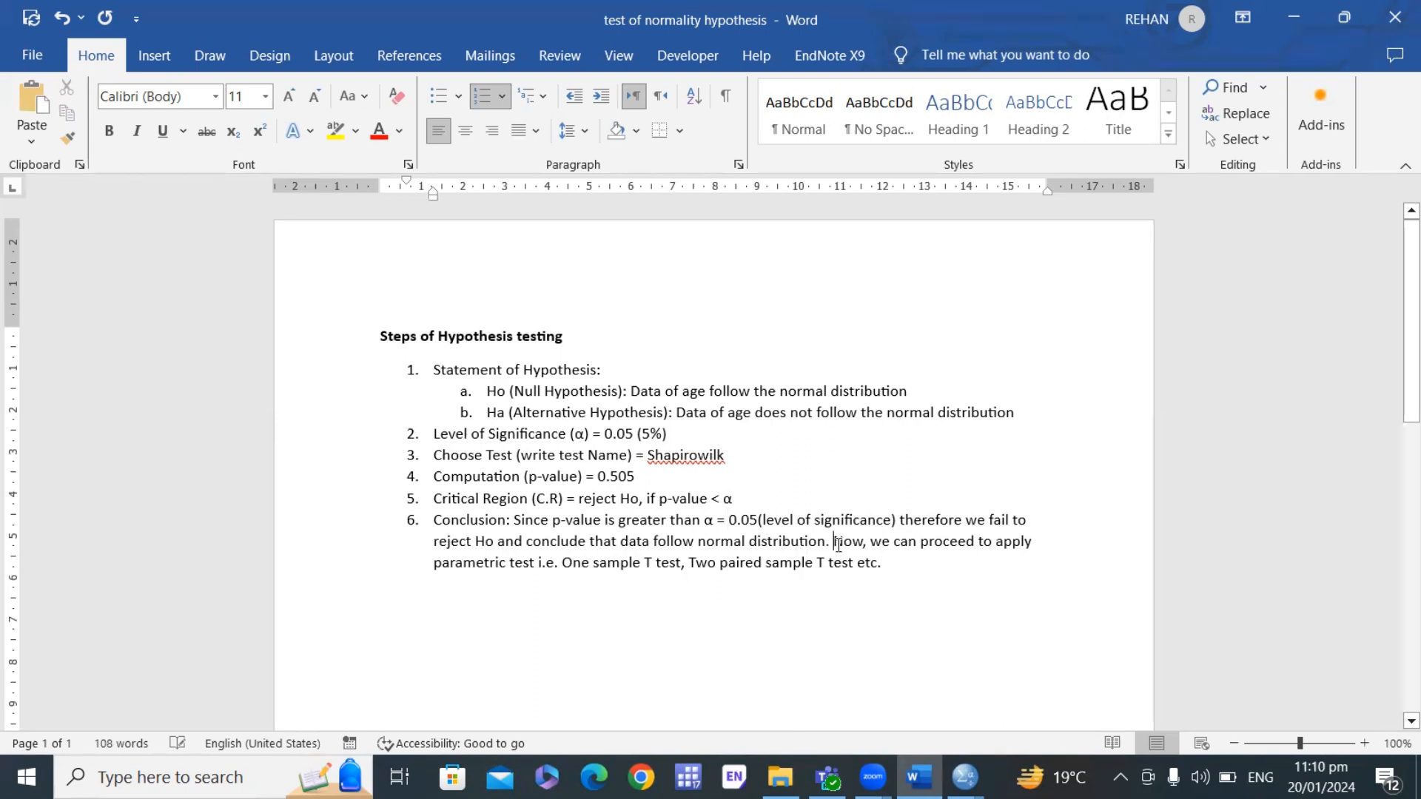
left_click_drag(835, 541, 888, 566)
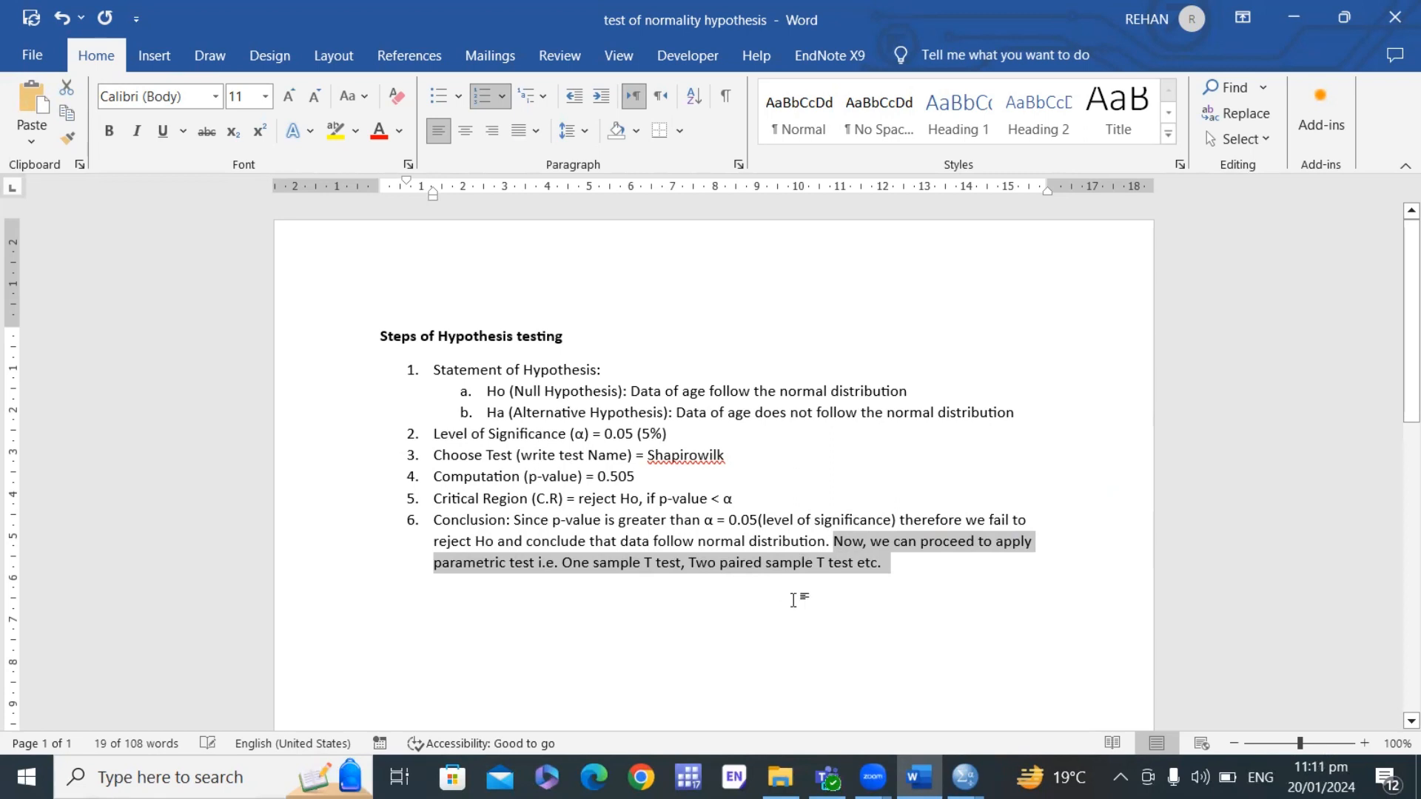
key("ctrl+c")
left_click(809, 605)
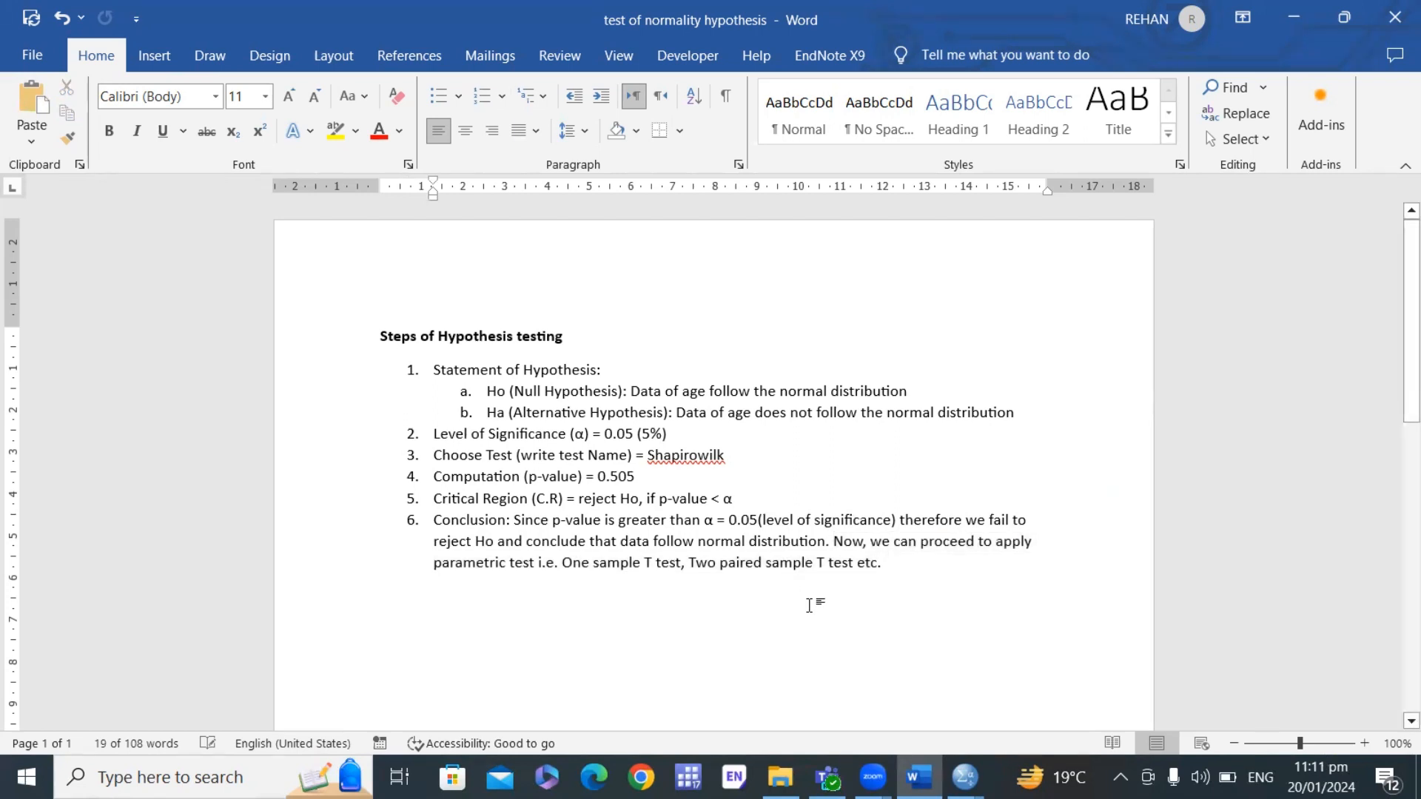